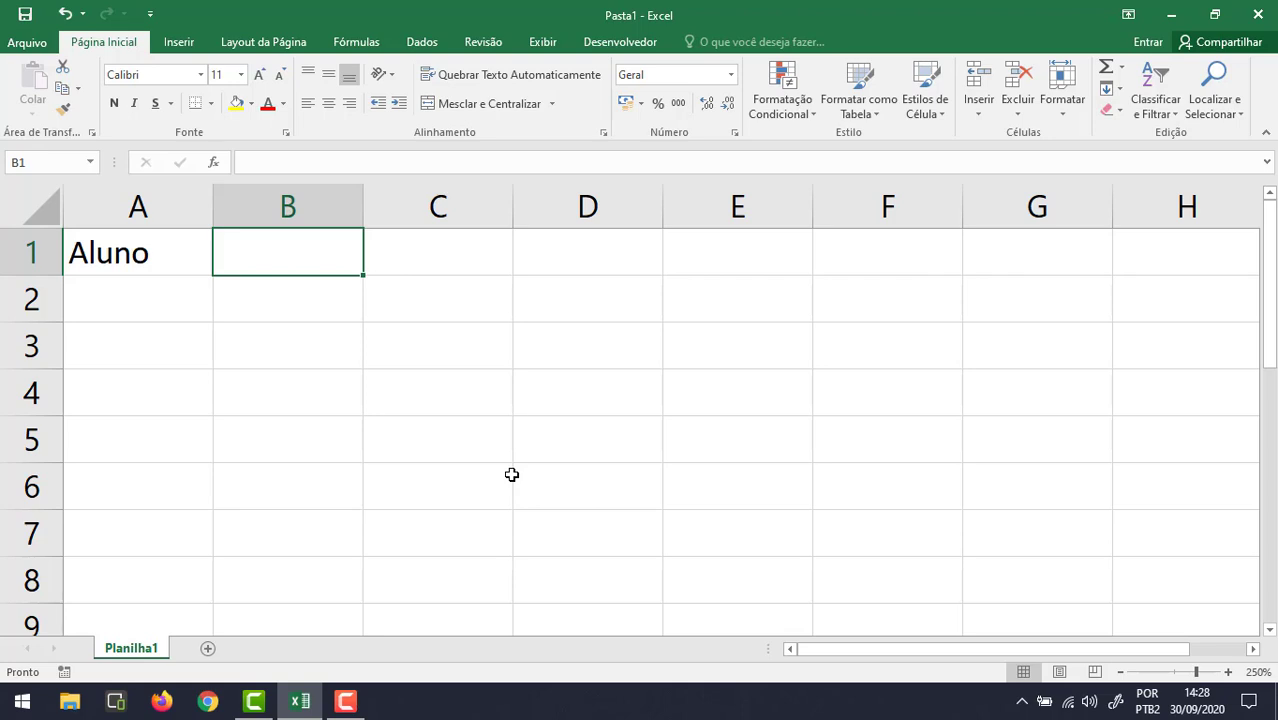
Step: Enter the header Nota1 in B1 and fill the series across to E1, up to Nota4
{"action": "type", "text": "Nota1"}
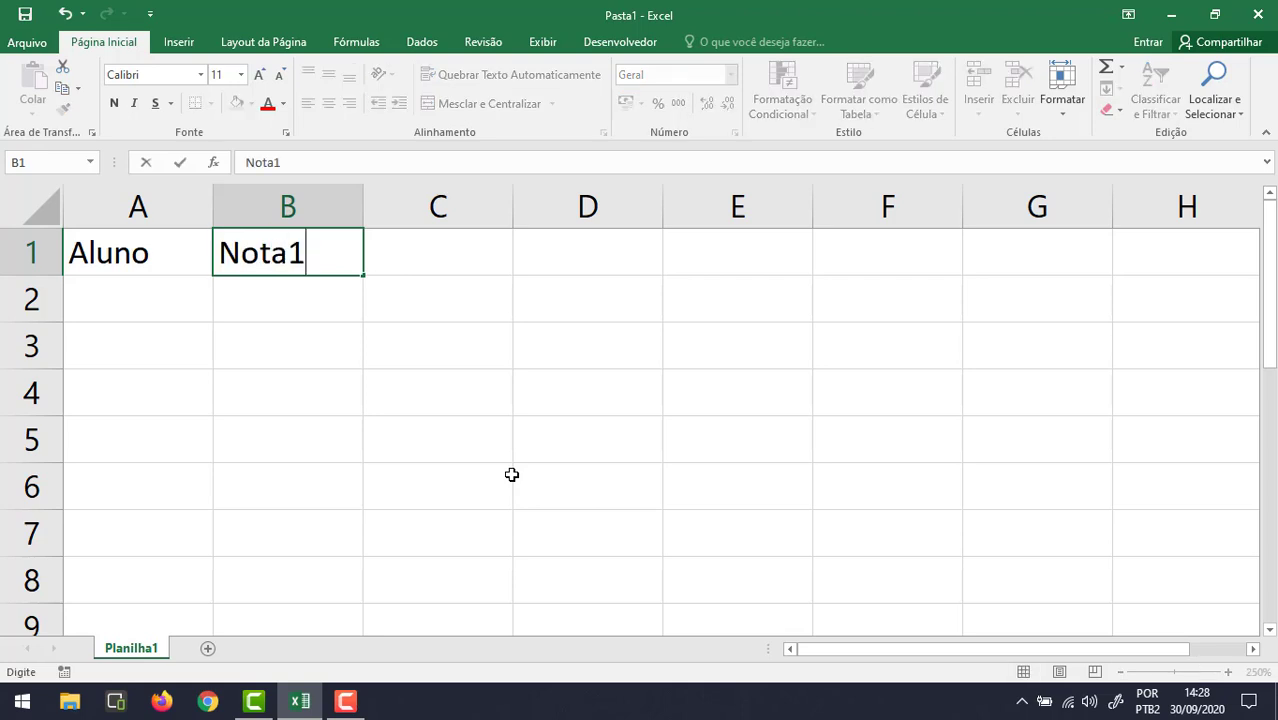
{"action": "key", "text": "ctrl+Return"}
{"action": "key", "text": "Return"}
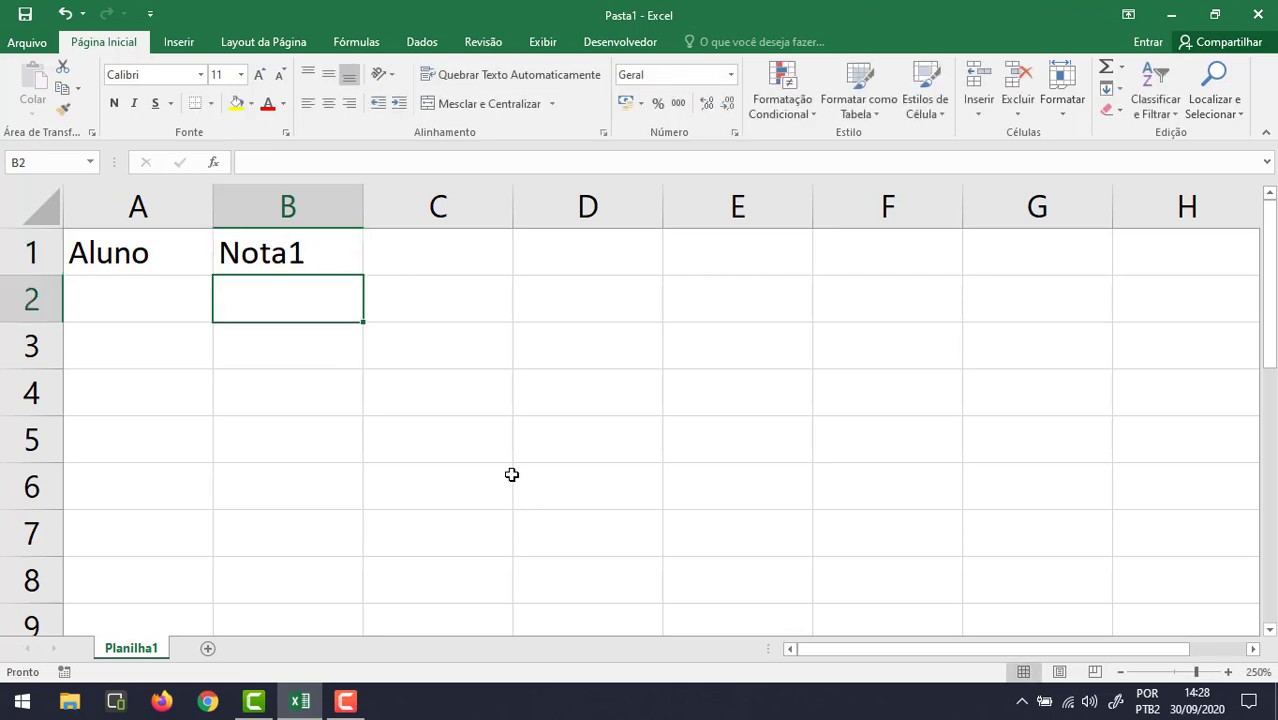
{"action": "left_click", "coordinate": [326, 257]}
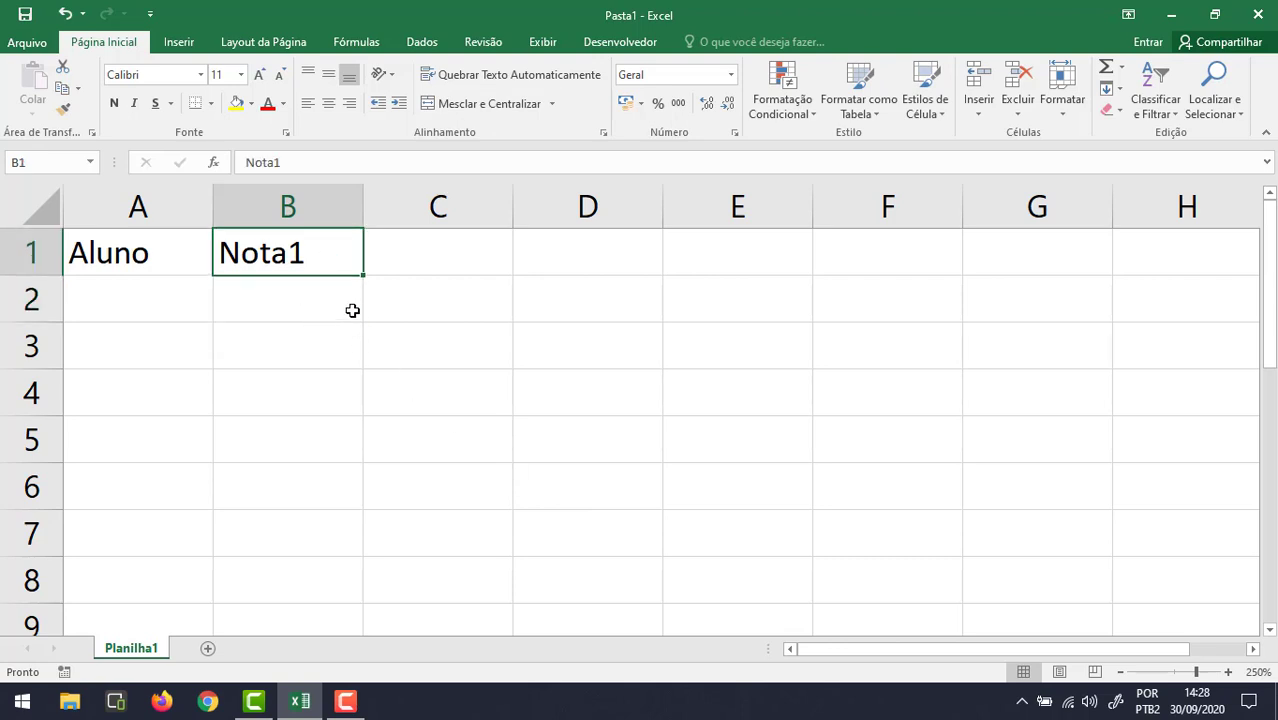
{"action": "left_click_drag", "start_coordinate": [363, 274], "coordinate": [816, 276]}
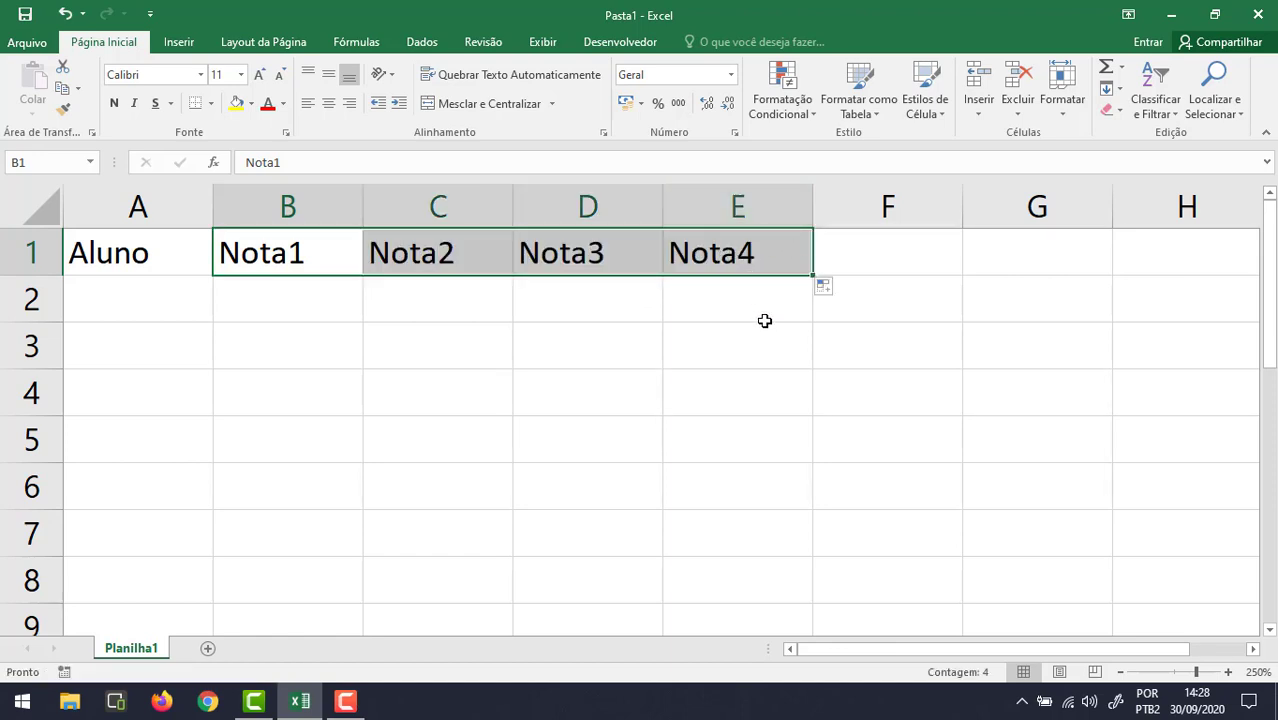
Step: Add the column headers Total in F1 and Média in G1
{"action": "left_click", "coordinate": [876, 252]}
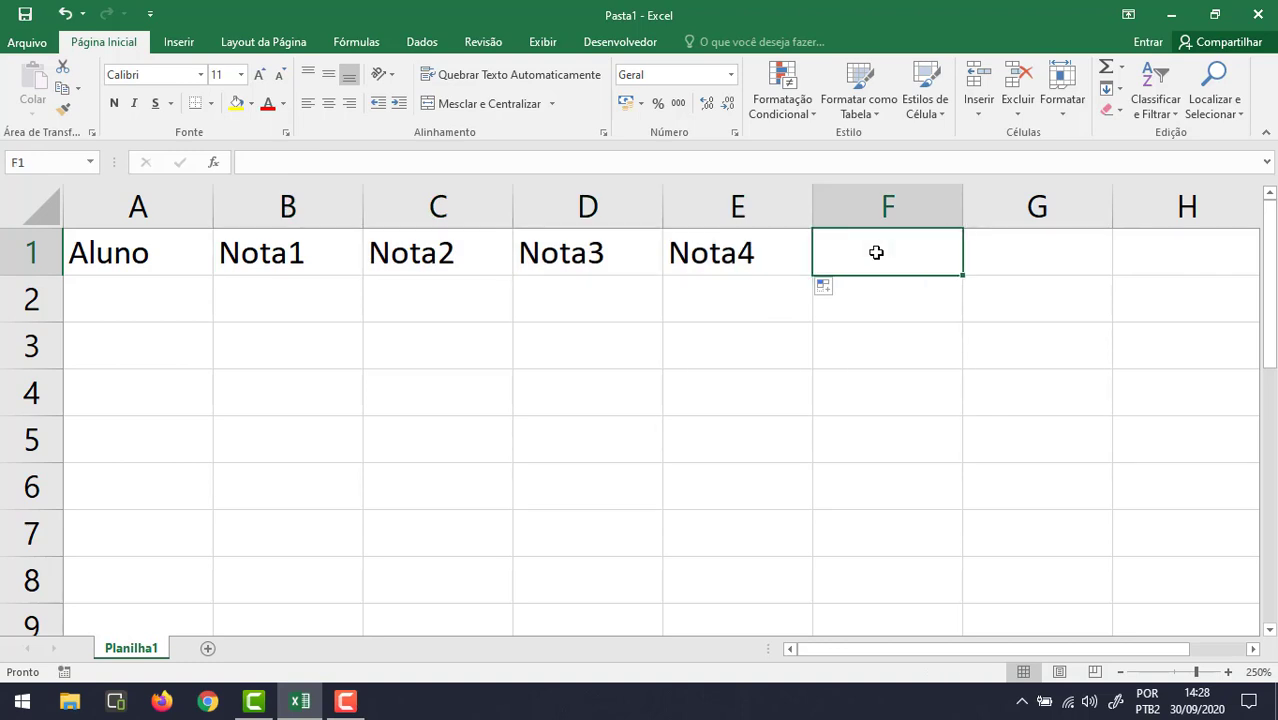
{"action": "type", "text": "Total"}
{"action": "key", "text": "Tab"}
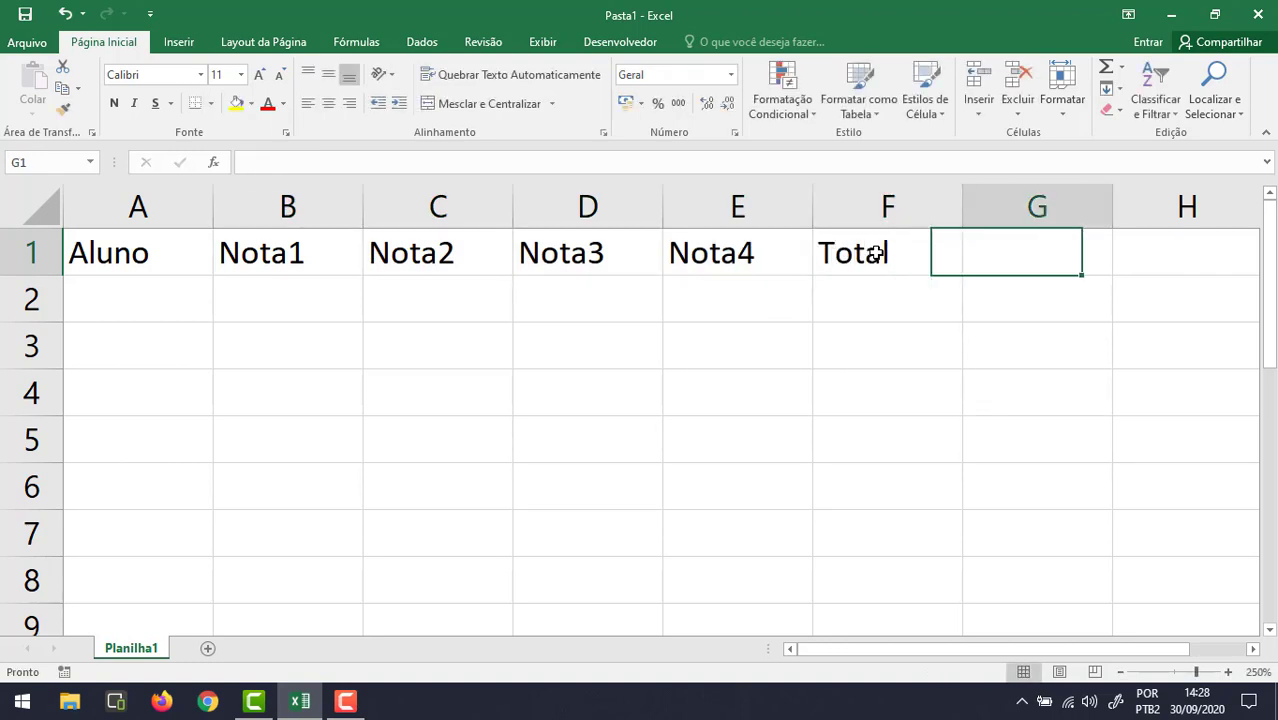
{"action": "type", "text": "Média"}
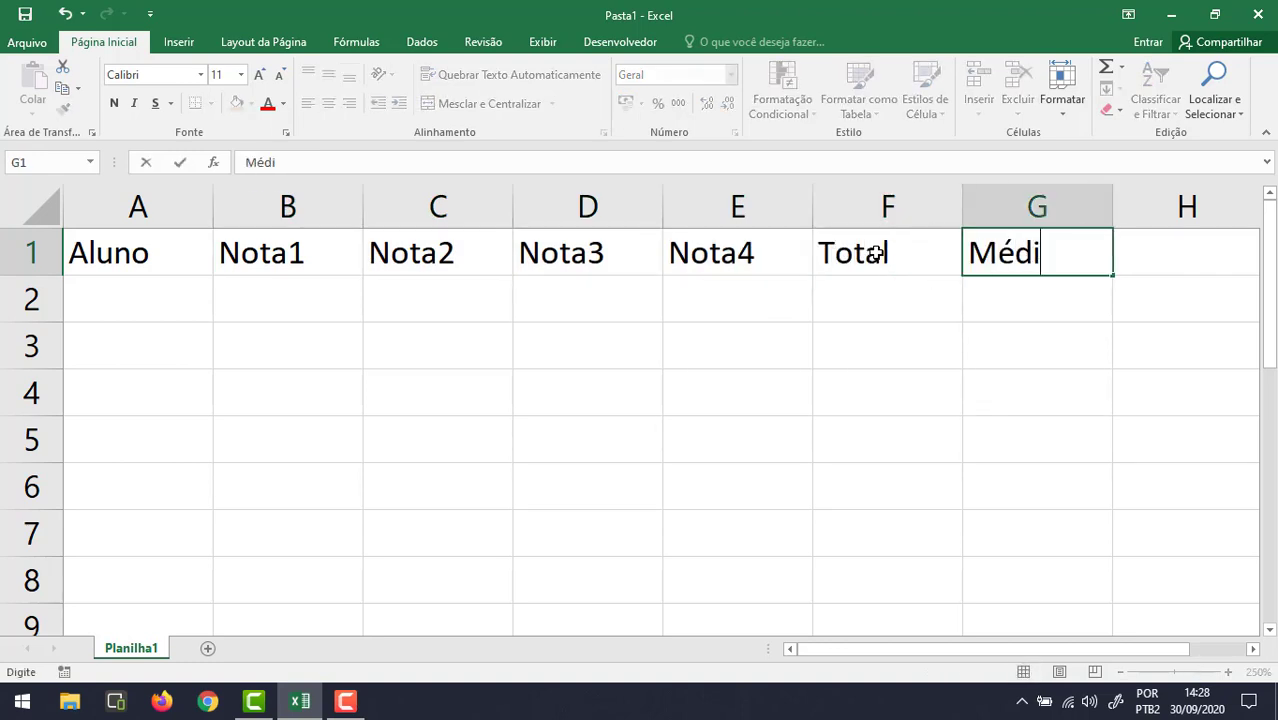
{"action": "key", "text": "Return"}
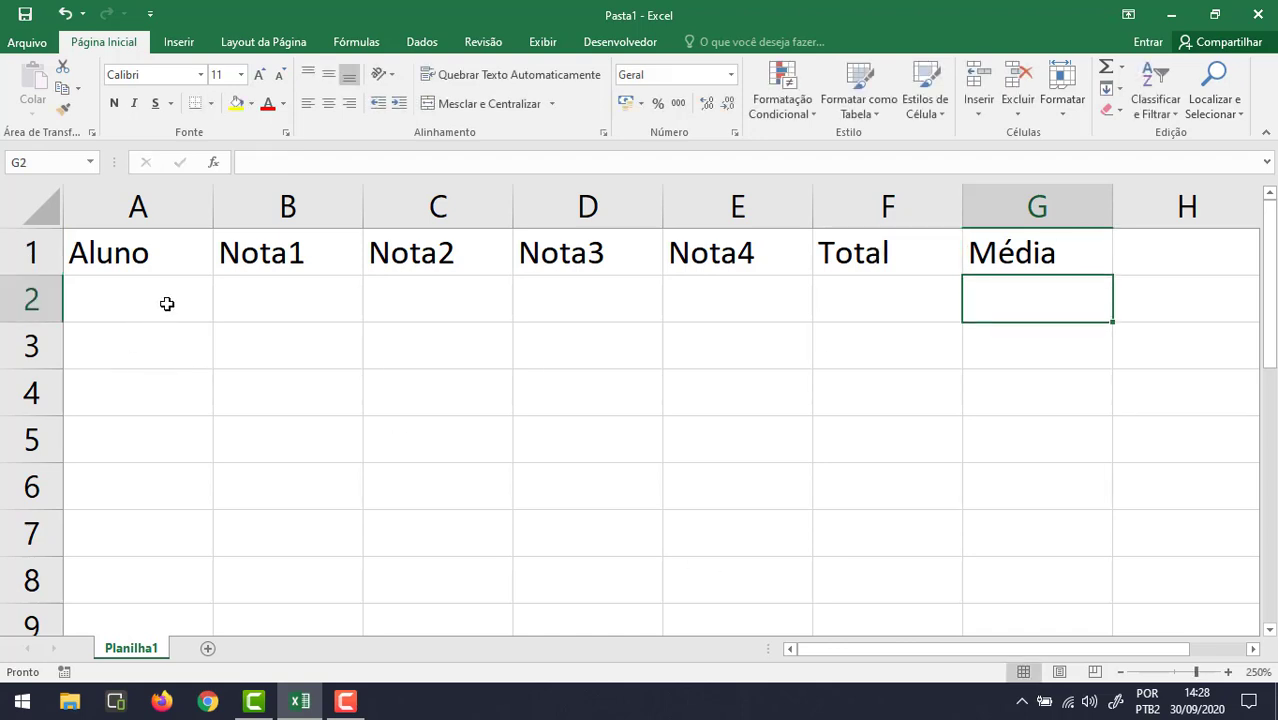
Step: Enter the student's placeholder name in A2 under the Aluno header
{"action": "left_click", "coordinate": [167, 304]}
{"action": "type", "text": "Fulano"}
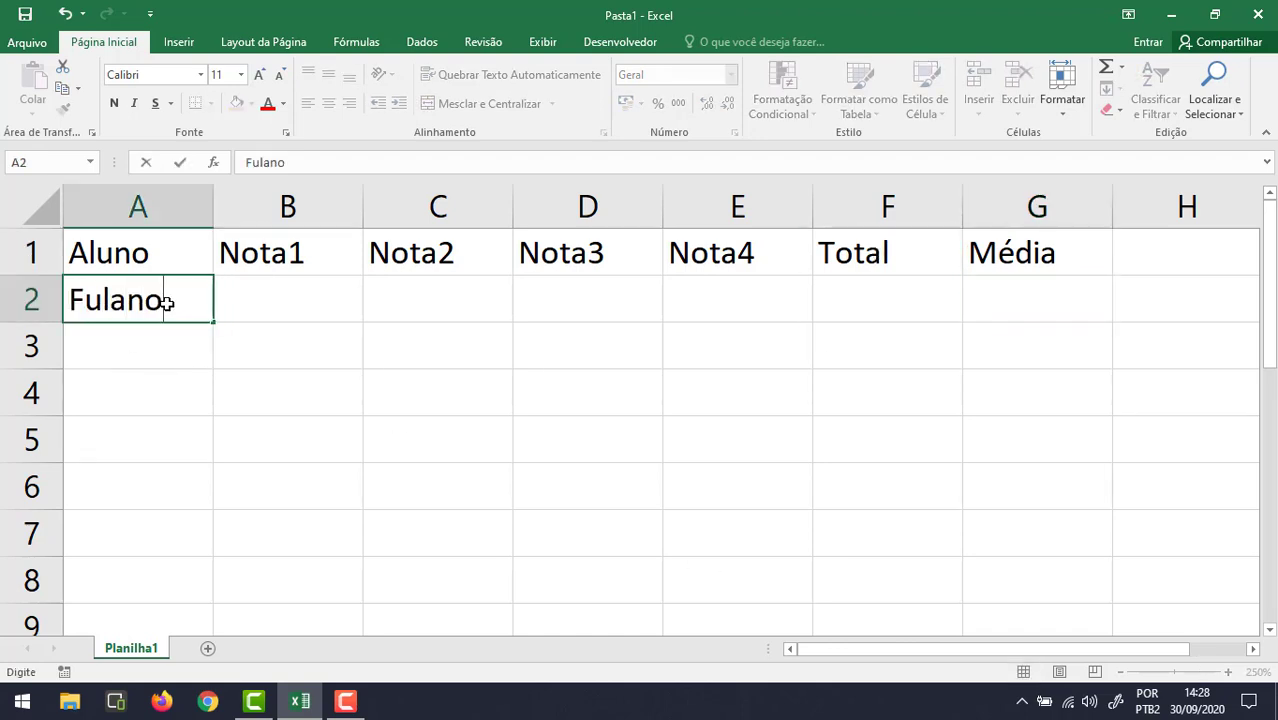
{"action": "key", "text": "Return"}
{"action": "key", "text": "Up"}
{"action": "key", "text": "Right"}
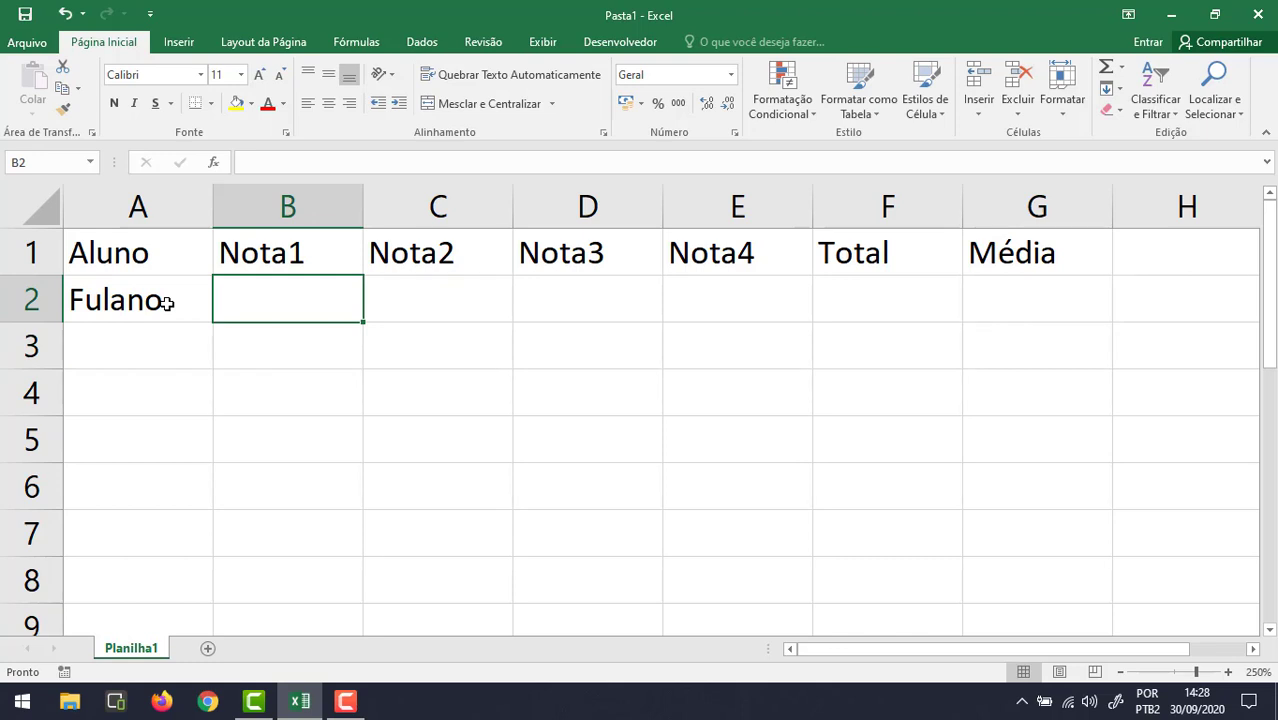
Step: Fill in the student's four grades in B2 to E2 as 9, 9,5, 10 and 7
{"action": "type", "text": "9"}
{"action": "key", "text": "Tab"}
{"action": "type", "text": "9,"}
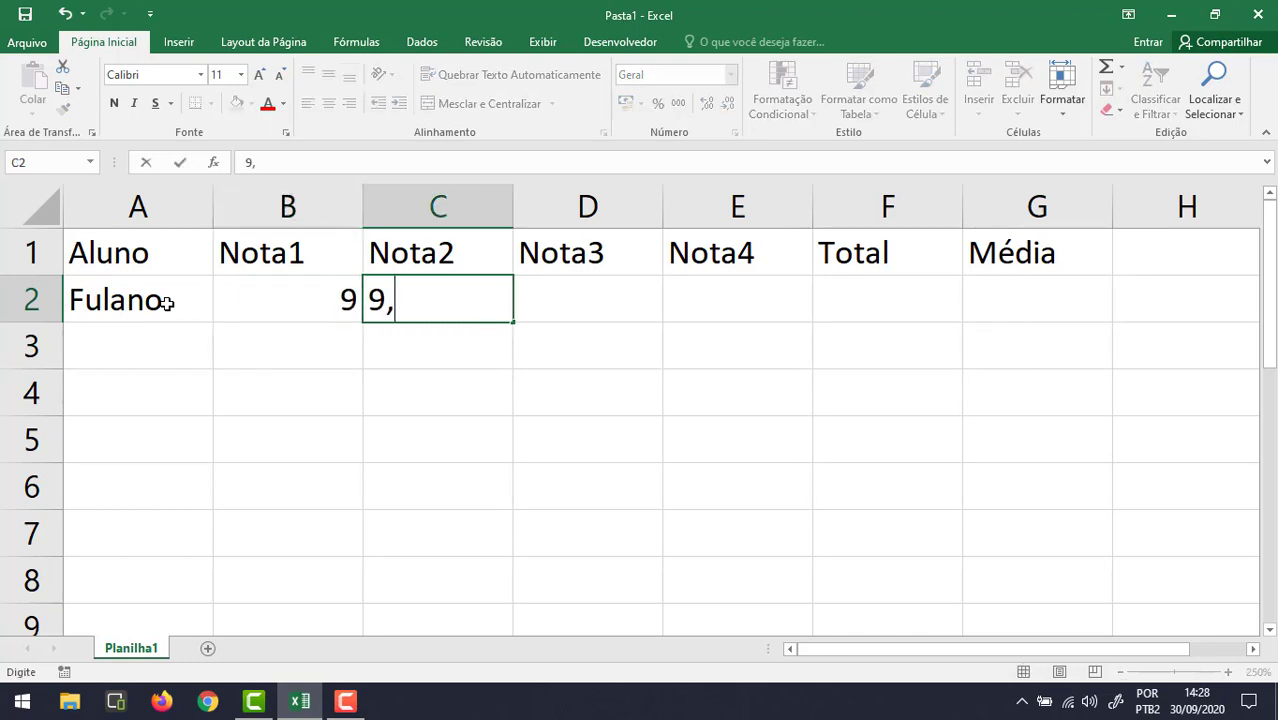
{"action": "type", "text": "5"}
{"action": "key", "text": "Tab"}
{"action": "type", "text": "10"}
{"action": "key", "text": "Tab"}
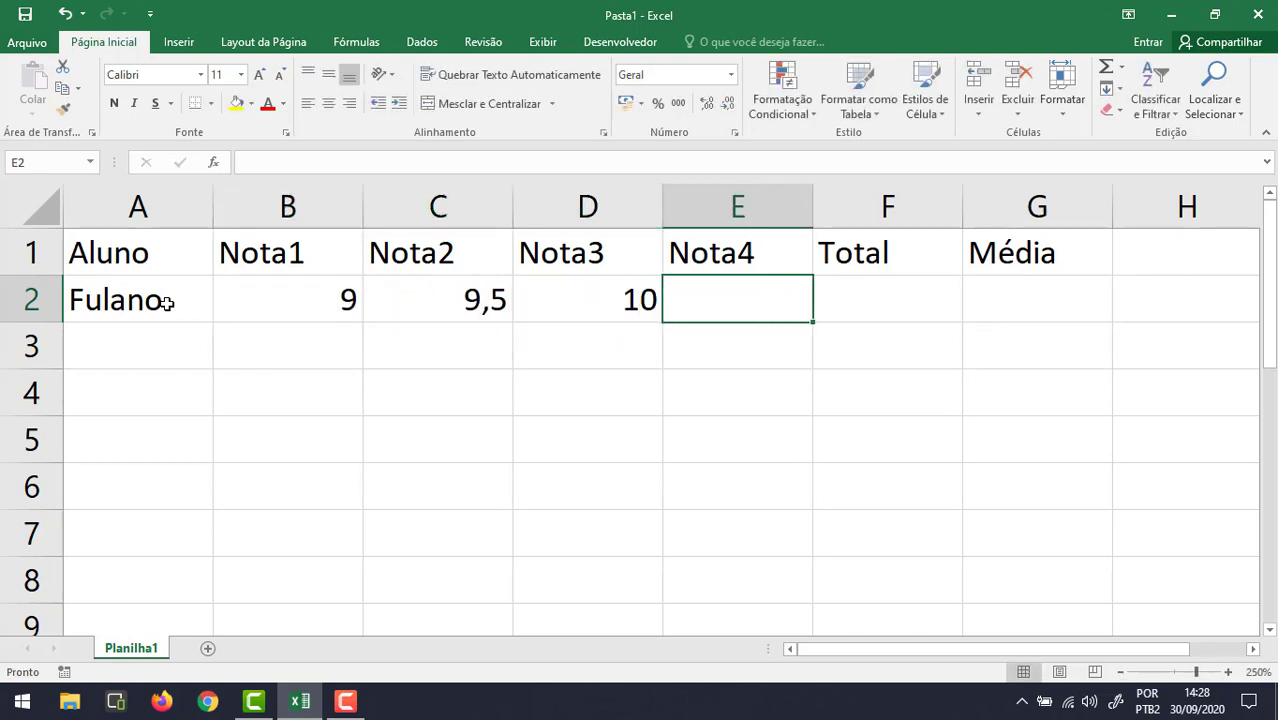
{"action": "type", "text": "7"}
{"action": "key", "text": "Tab"}
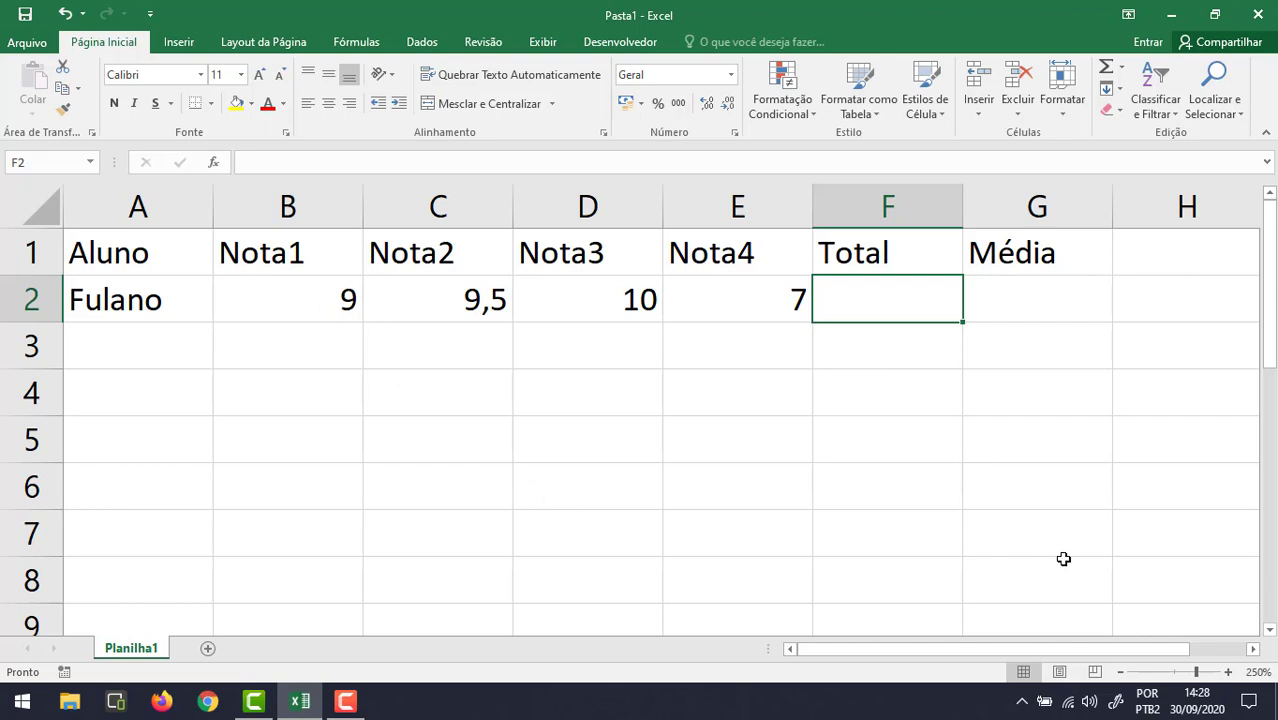
Step: Calculate the student's total in F2 with the formula =SOMA(B2:E2)
{"action": "type", "text": "=SOMA"}
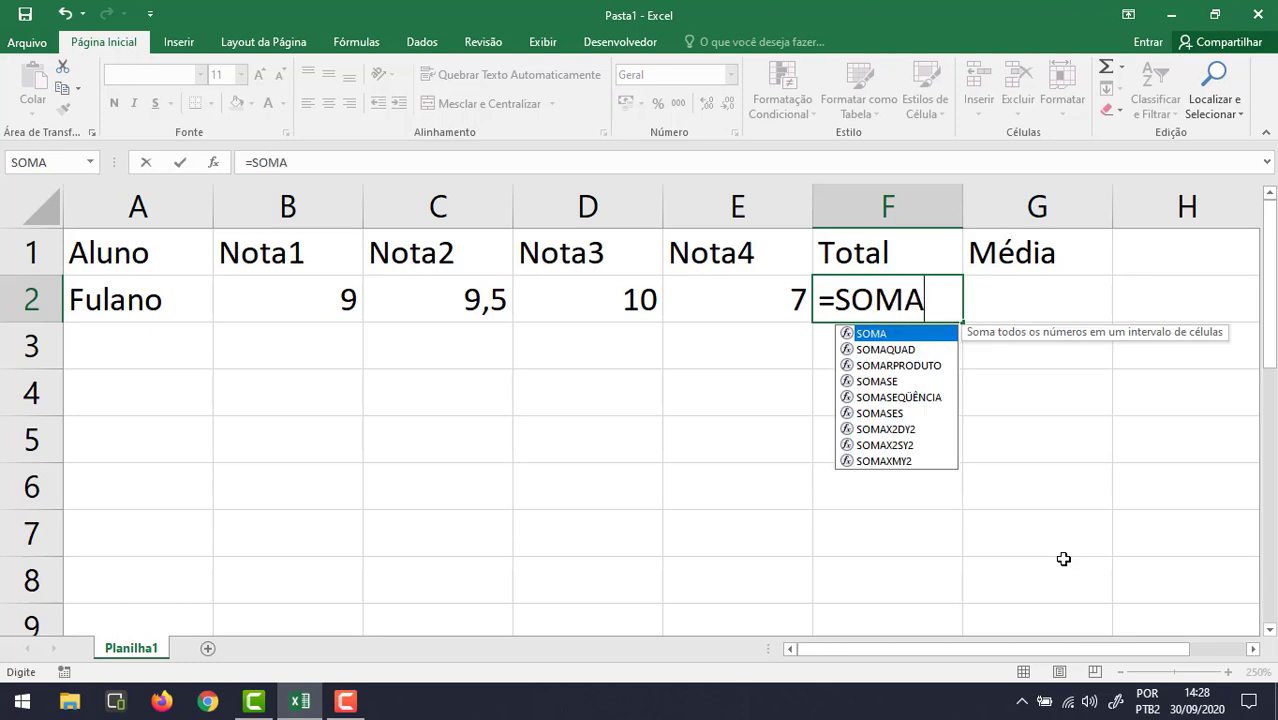
{"action": "type", "text": "("}
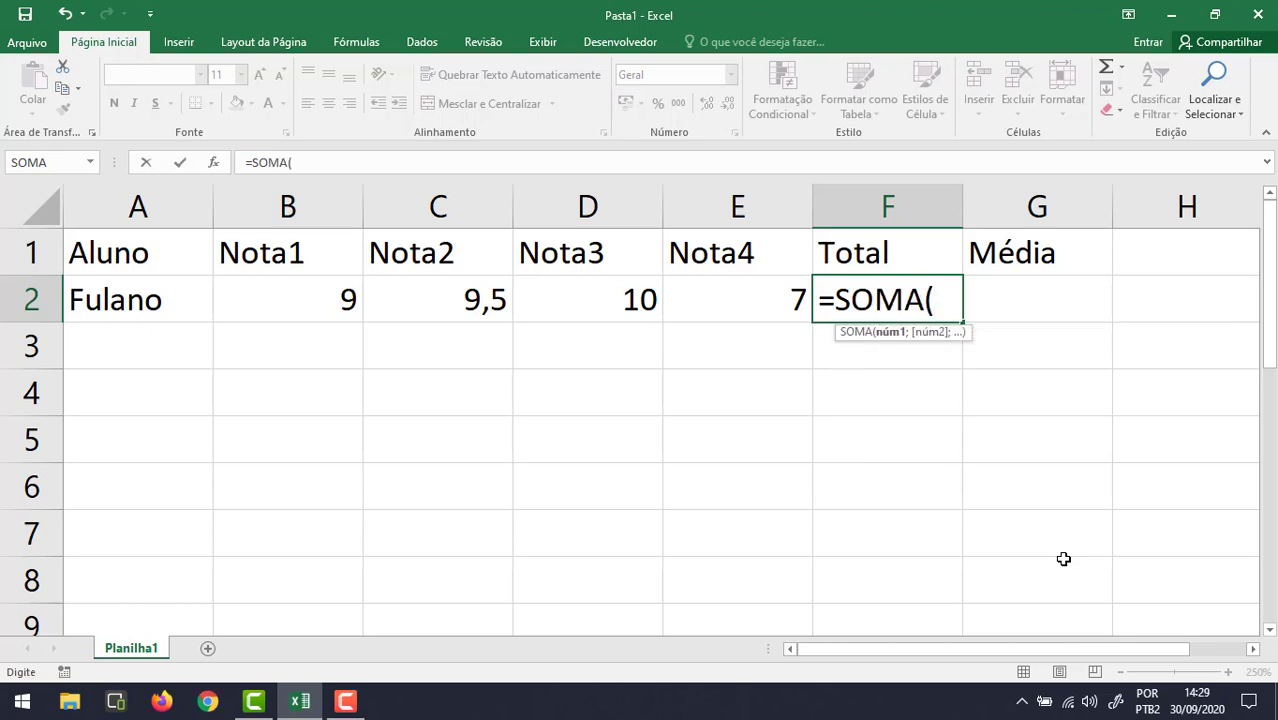
{"action": "left_click_drag", "start_coordinate": [331, 297], "coordinate": [673, 300]}
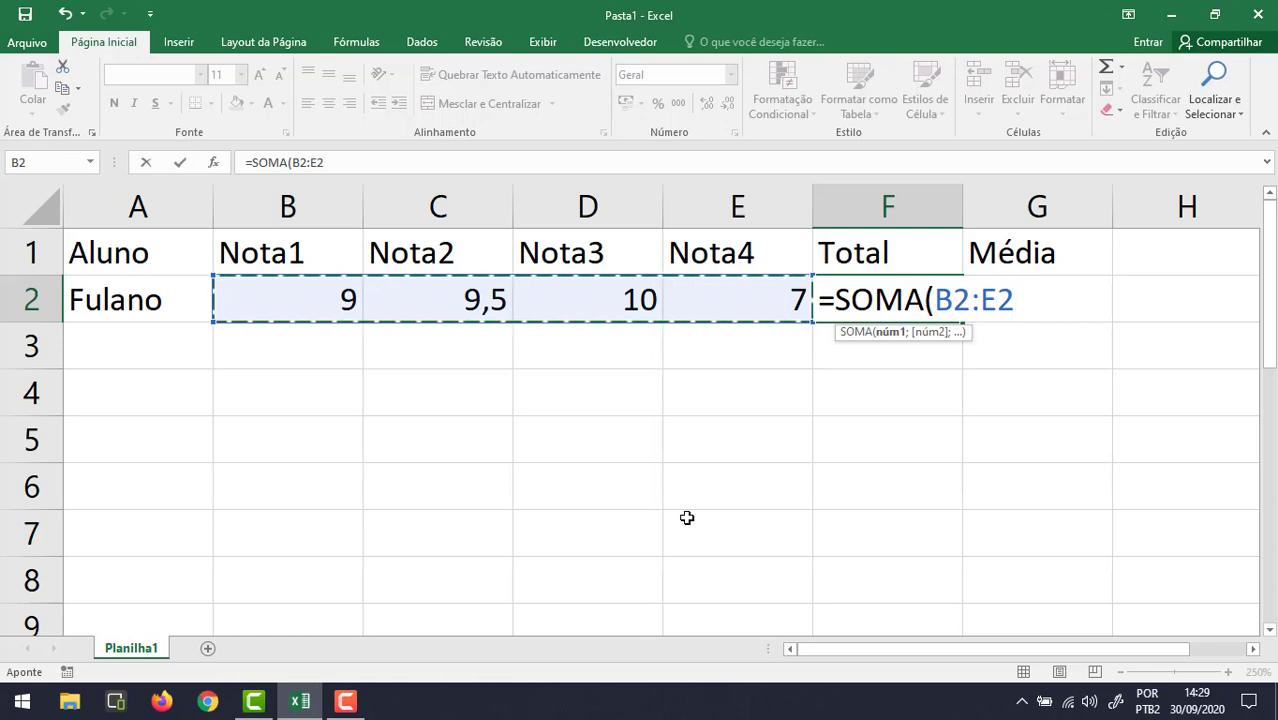
{"action": "type", "text": ")"}
{"action": "key", "text": "Return"}
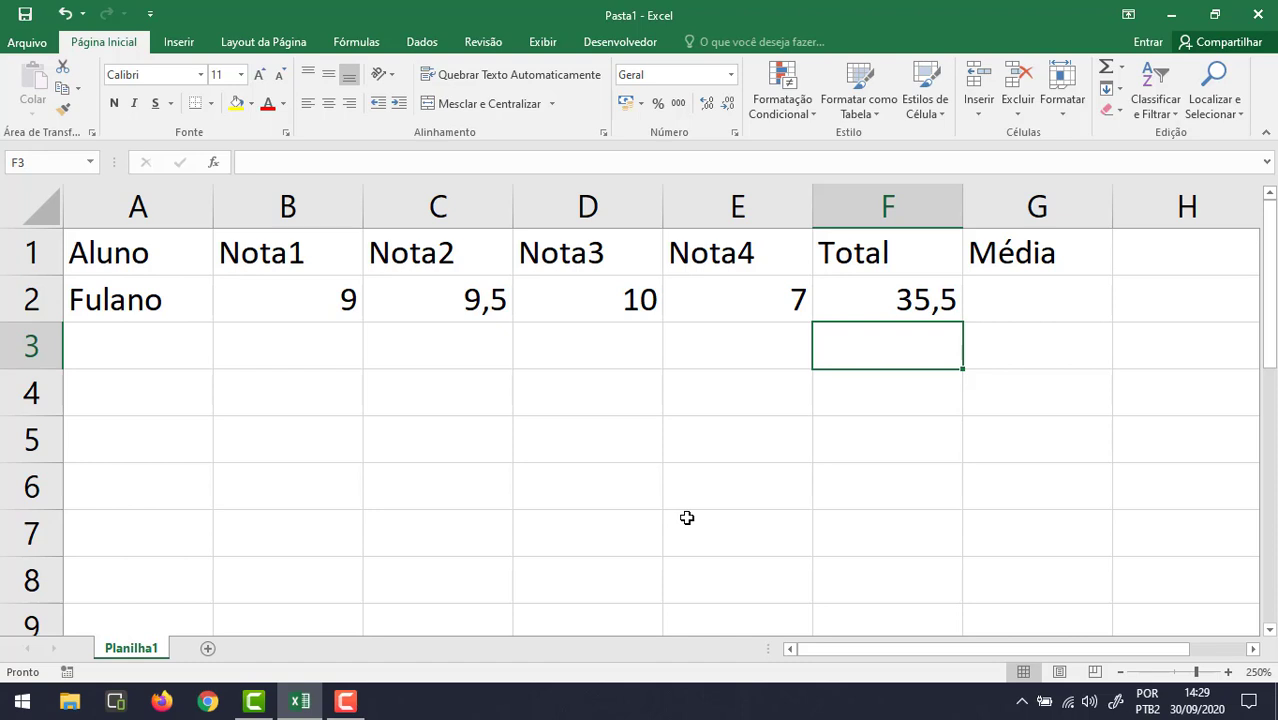
Step: Calculate the average in G2 from the literal grades with the formula =(9+9,5+10+7)/4
{"action": "left_click", "coordinate": [1053, 292]}
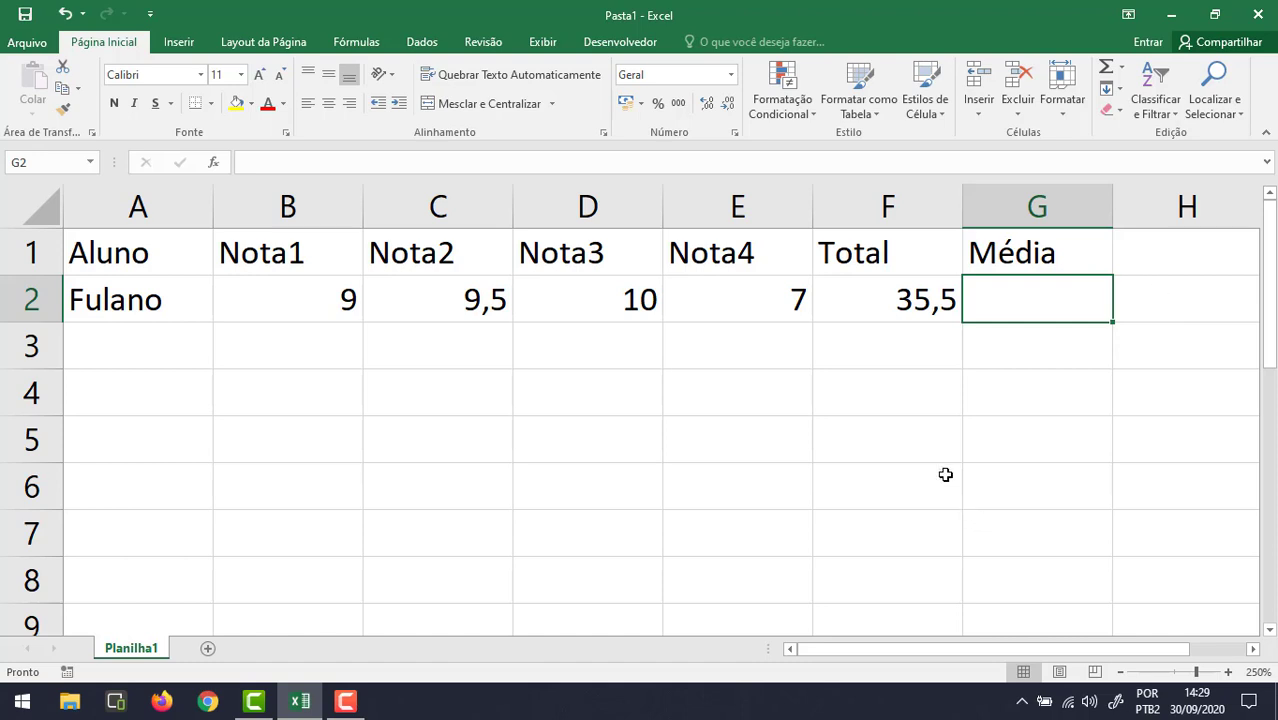
{"action": "left_click_drag", "start_coordinate": [291, 311], "coordinate": [673, 302]}
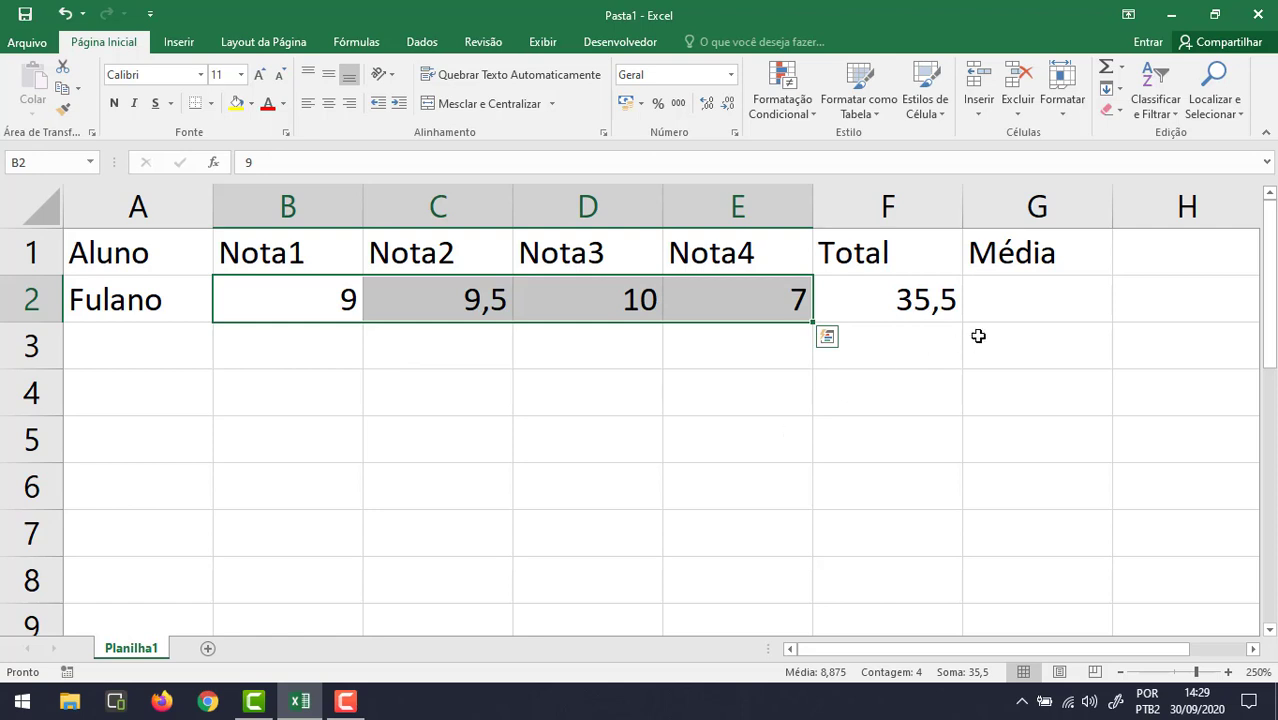
{"action": "left_click", "coordinate": [968, 296]}
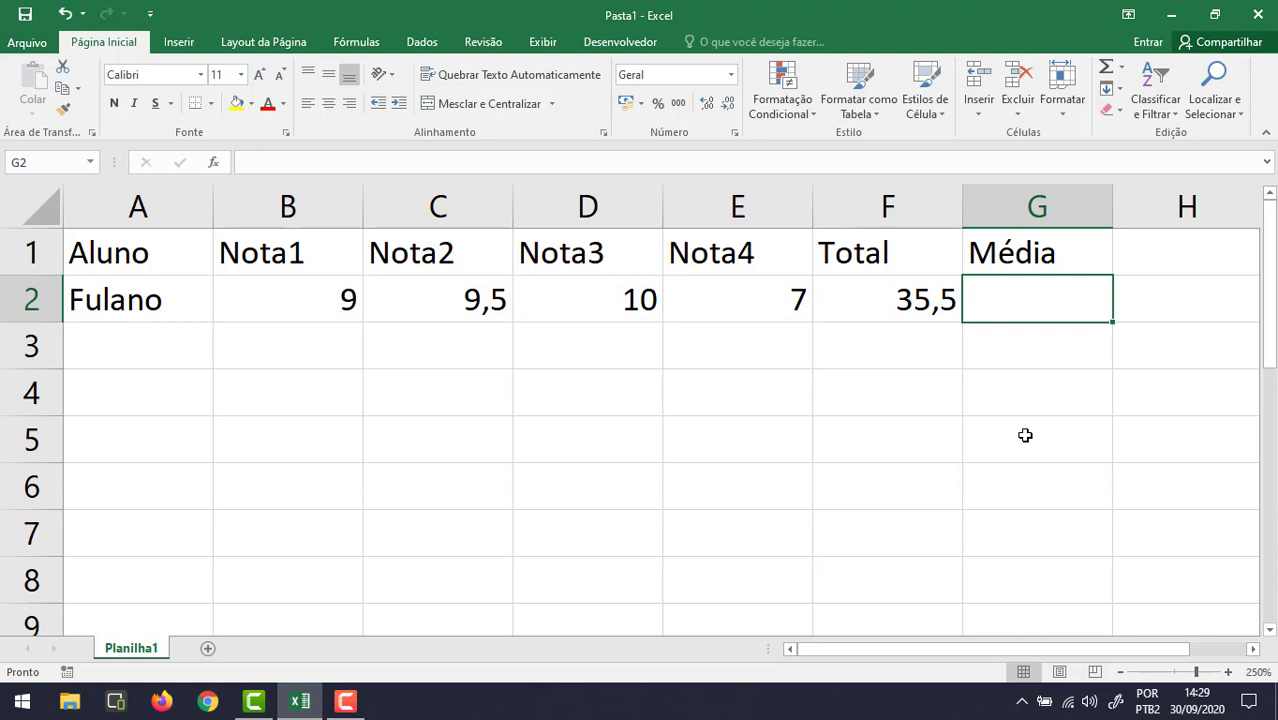
{"action": "type", "text": "="}
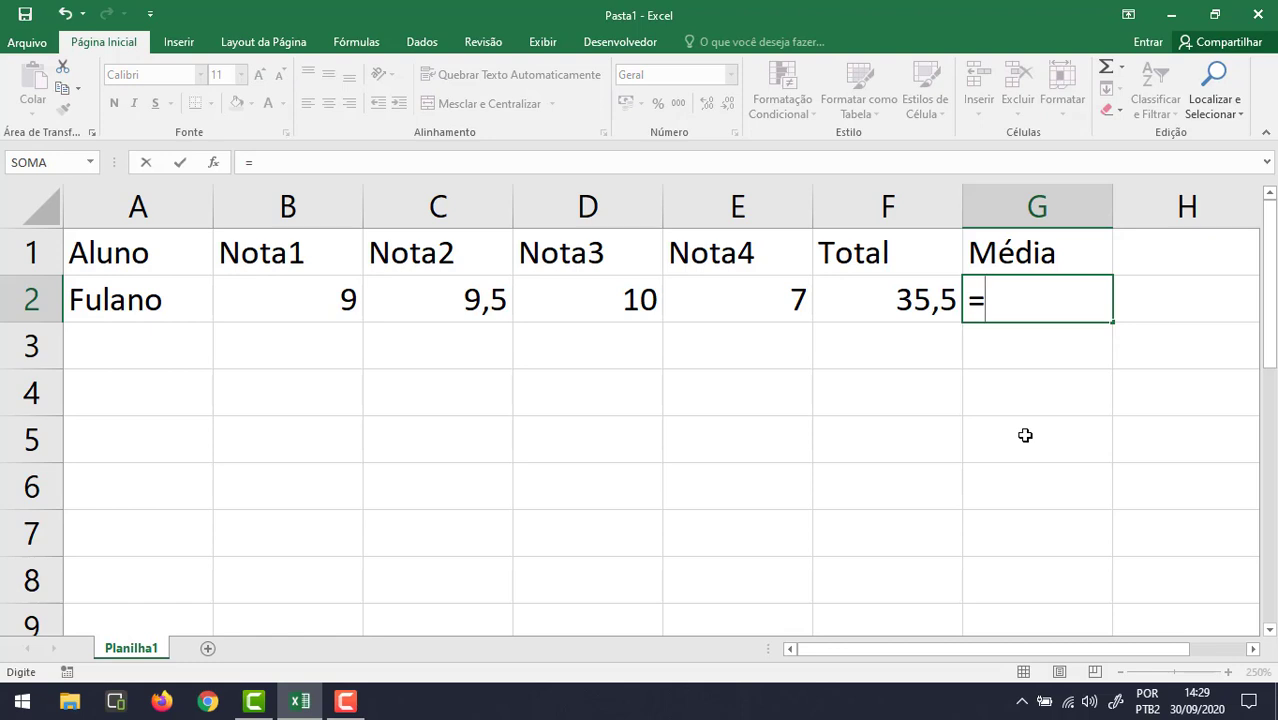
{"action": "type", "text": "(9+"}
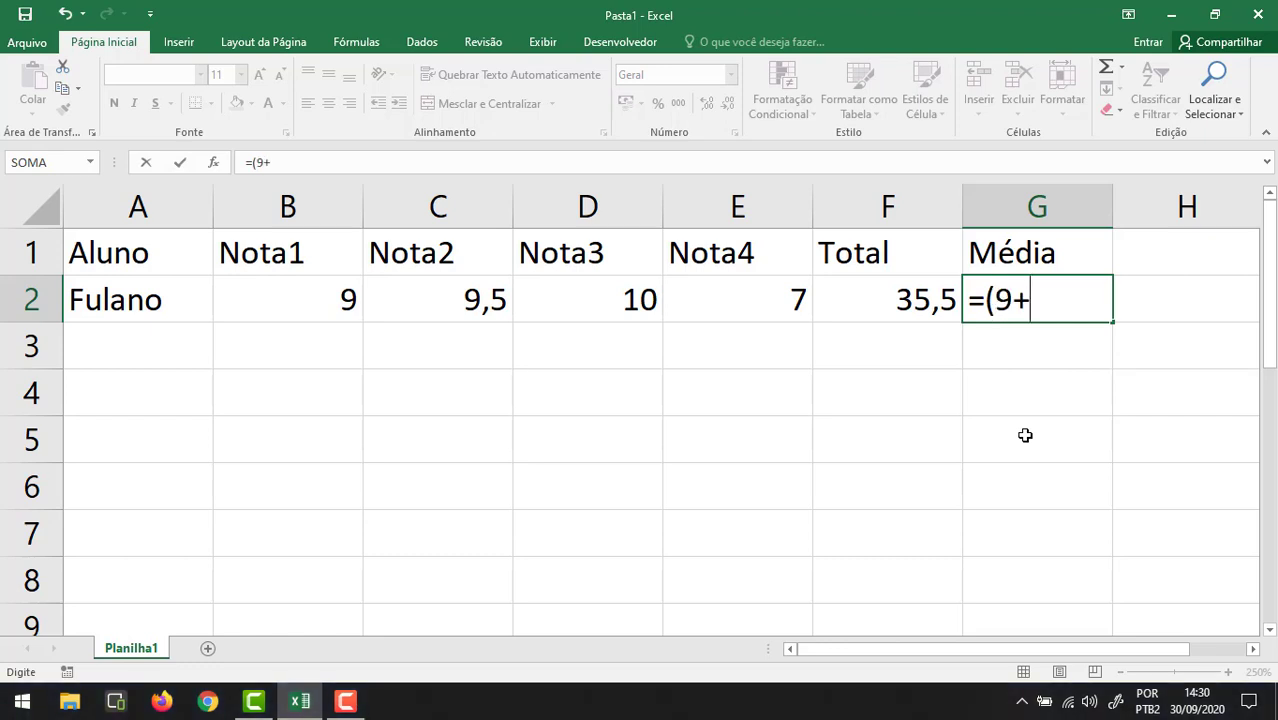
{"action": "type", "text": "9,5"}
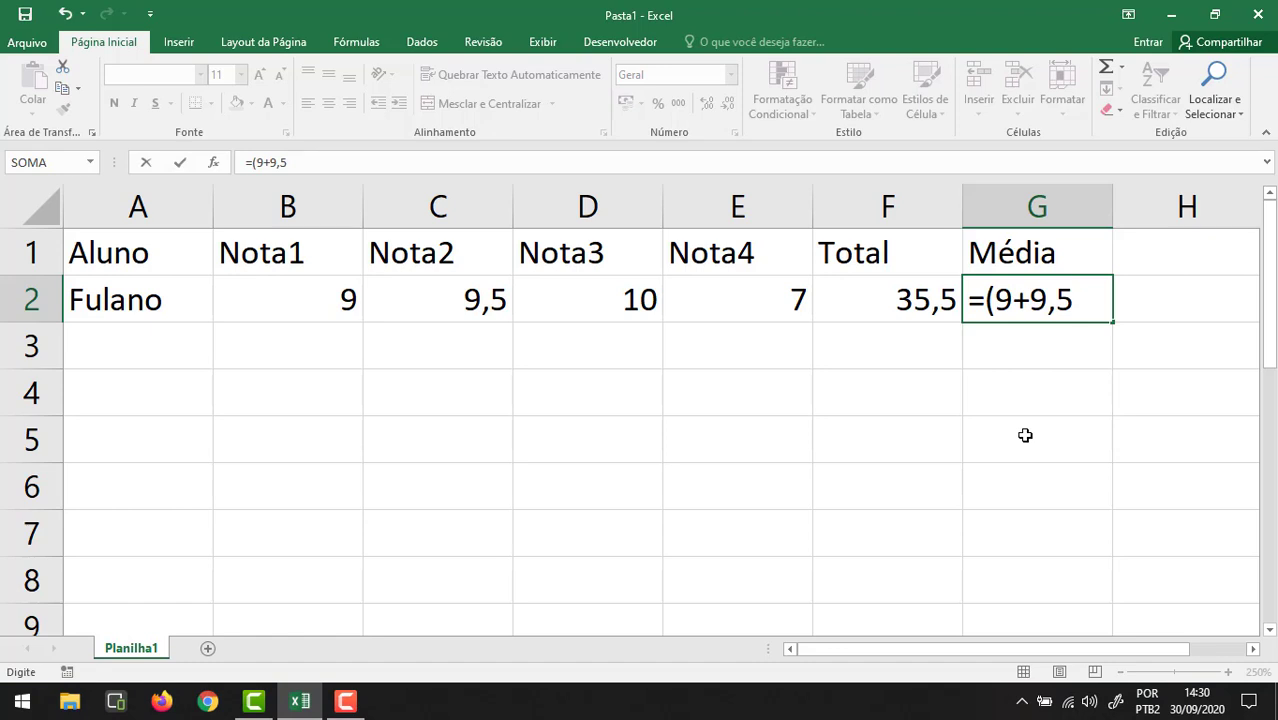
{"action": "type", "text": "+10"}
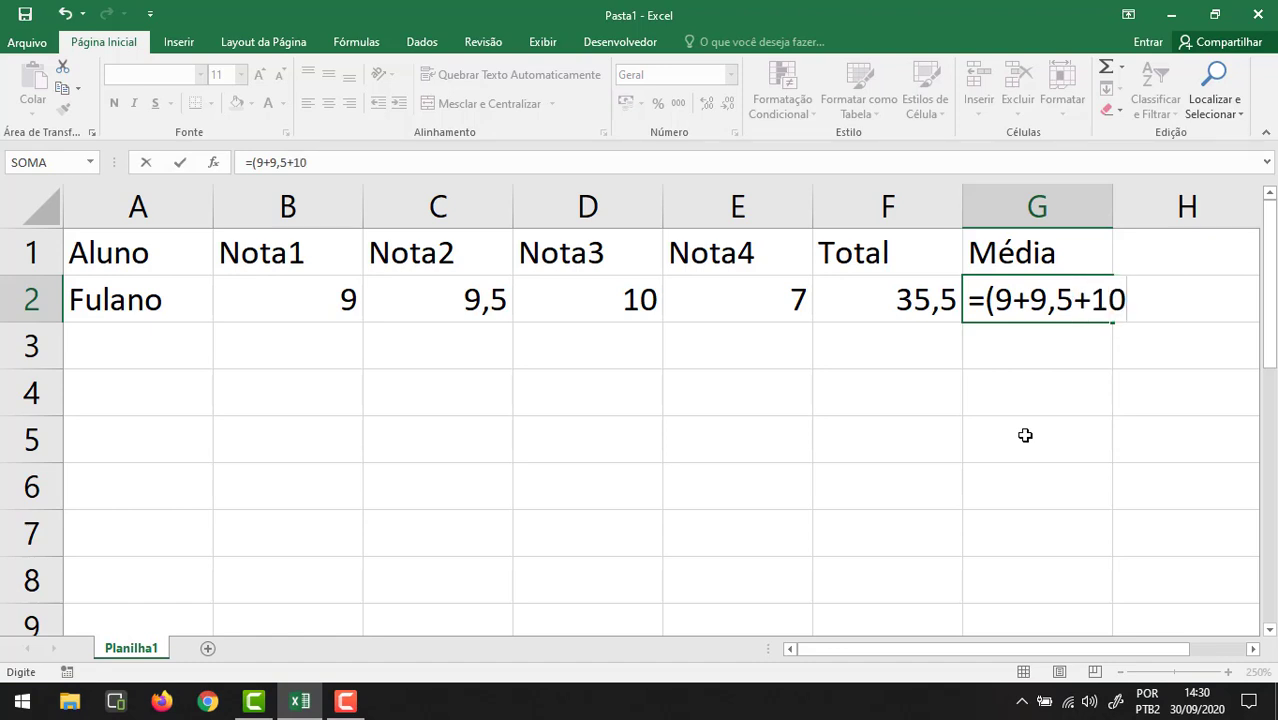
{"action": "type", "text": "+7)/"}
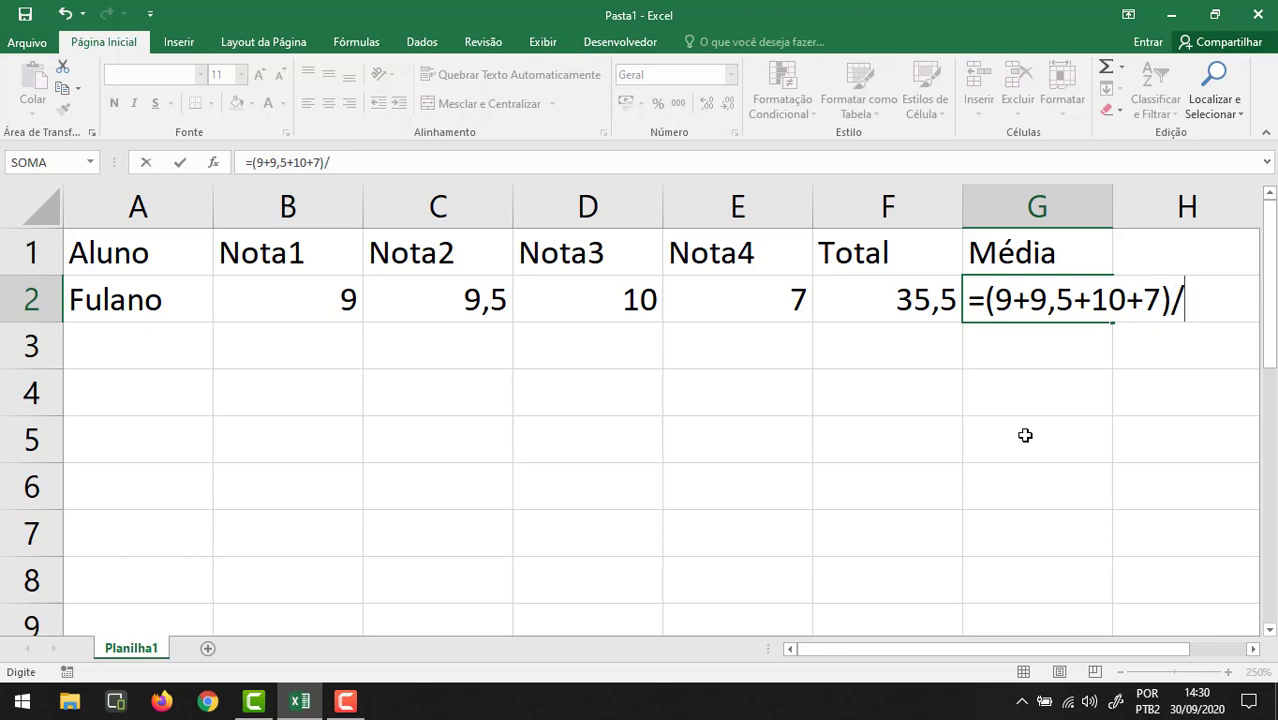
{"action": "type", "text": "4"}
{"action": "key", "text": "Return"}
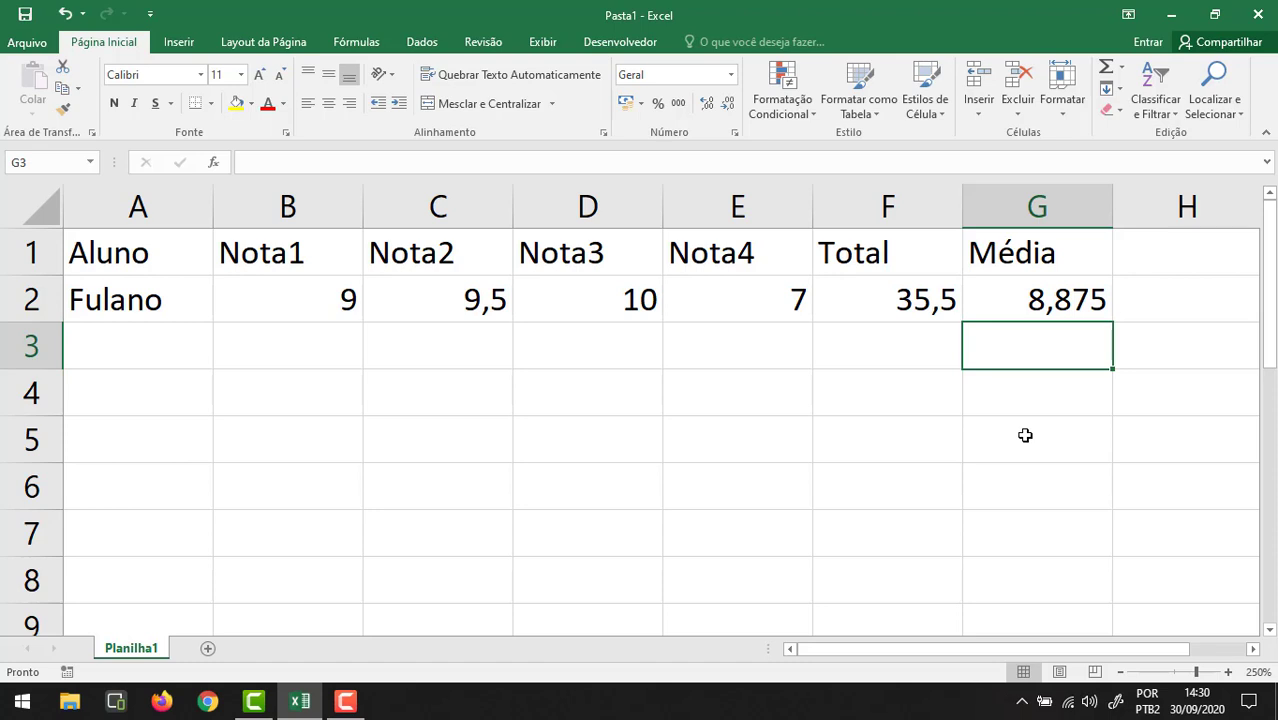
Step: Replace the average in G2 with the cell-reference formula =(B2+C2+D2+E2)/4
{"action": "key", "text": "Up"}
{"action": "key", "text": "Delete"}
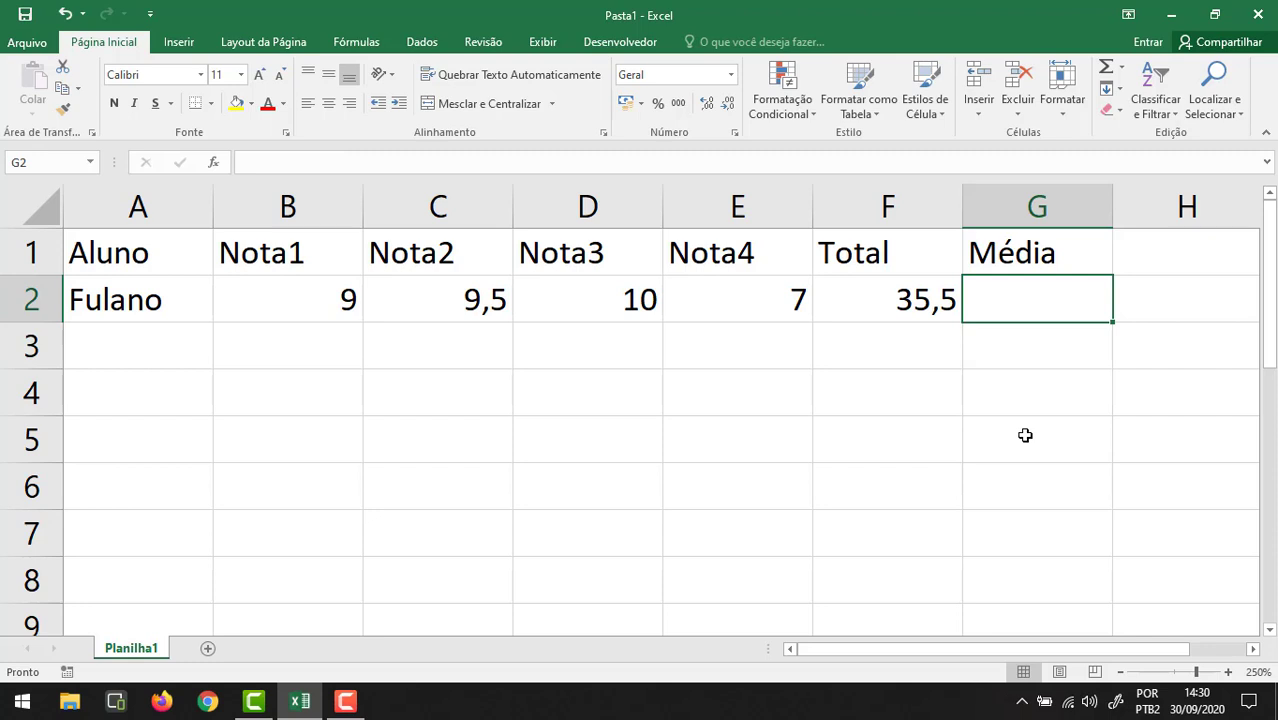
{"action": "type", "text": "="}
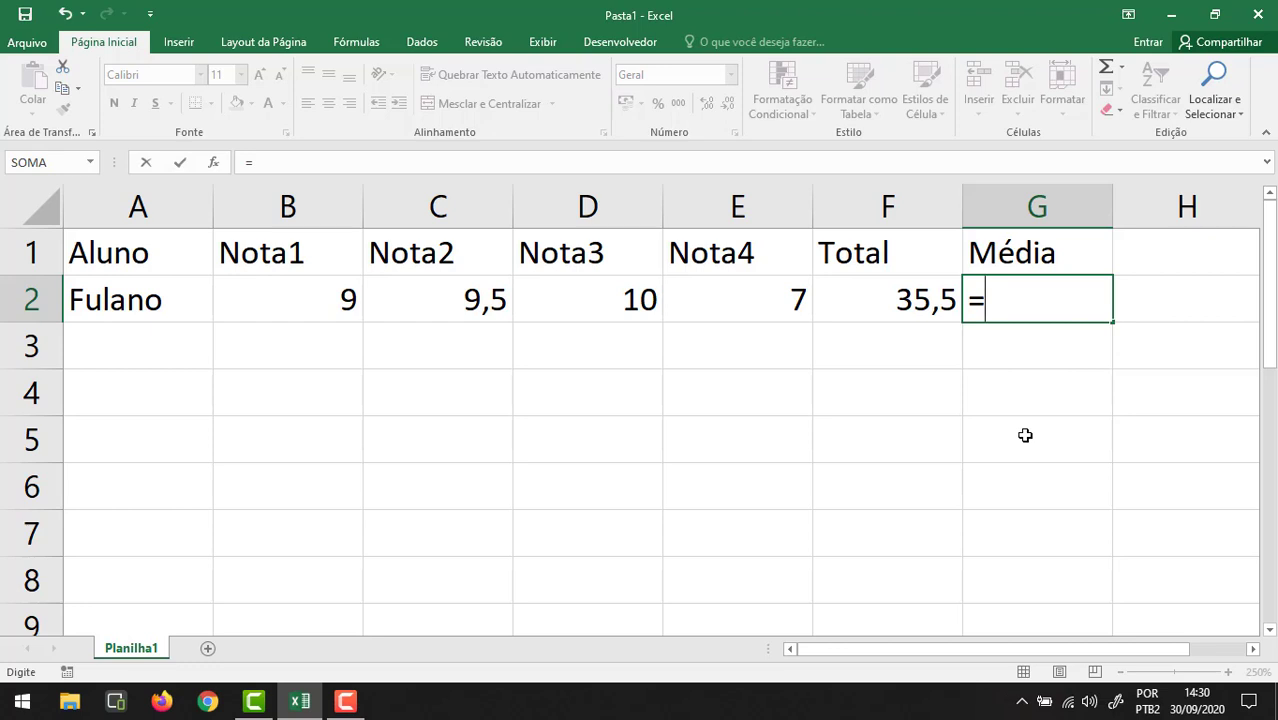
{"action": "type", "text": "("}
{"action": "left_click", "coordinate": [309, 291]}
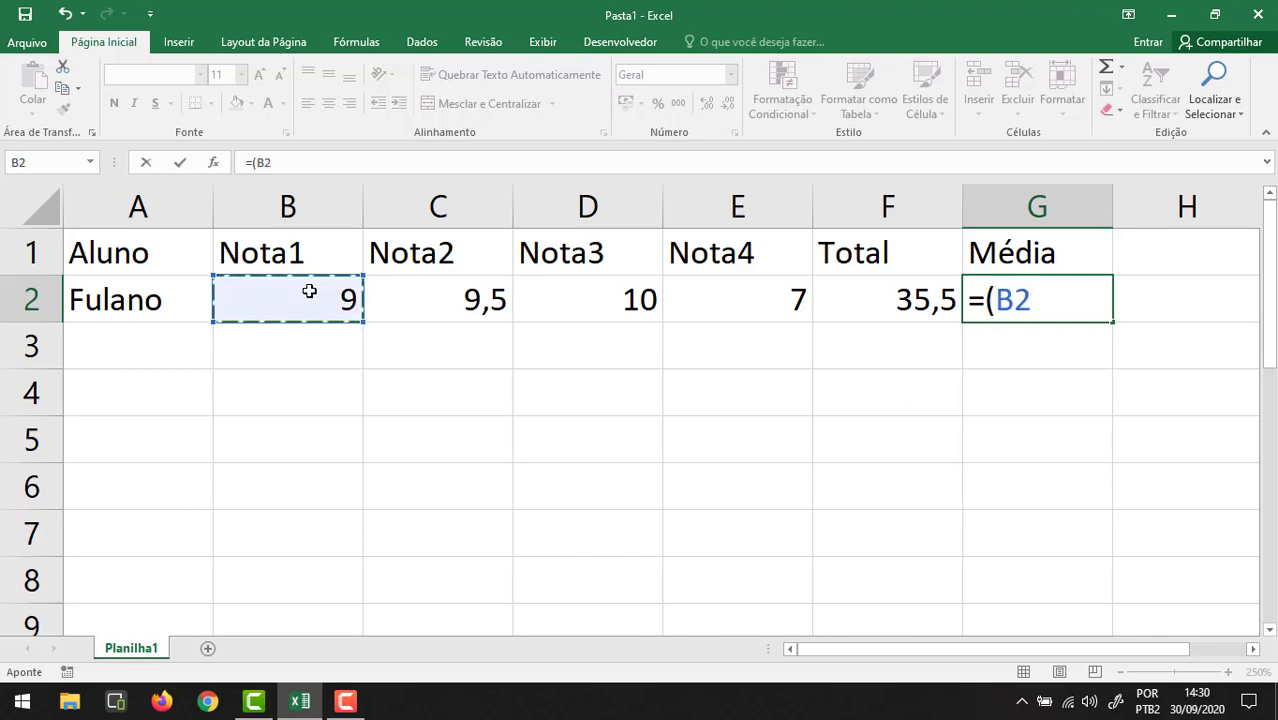
{"action": "type", "text": "+"}
{"action": "left_click", "coordinate": [429, 313]}
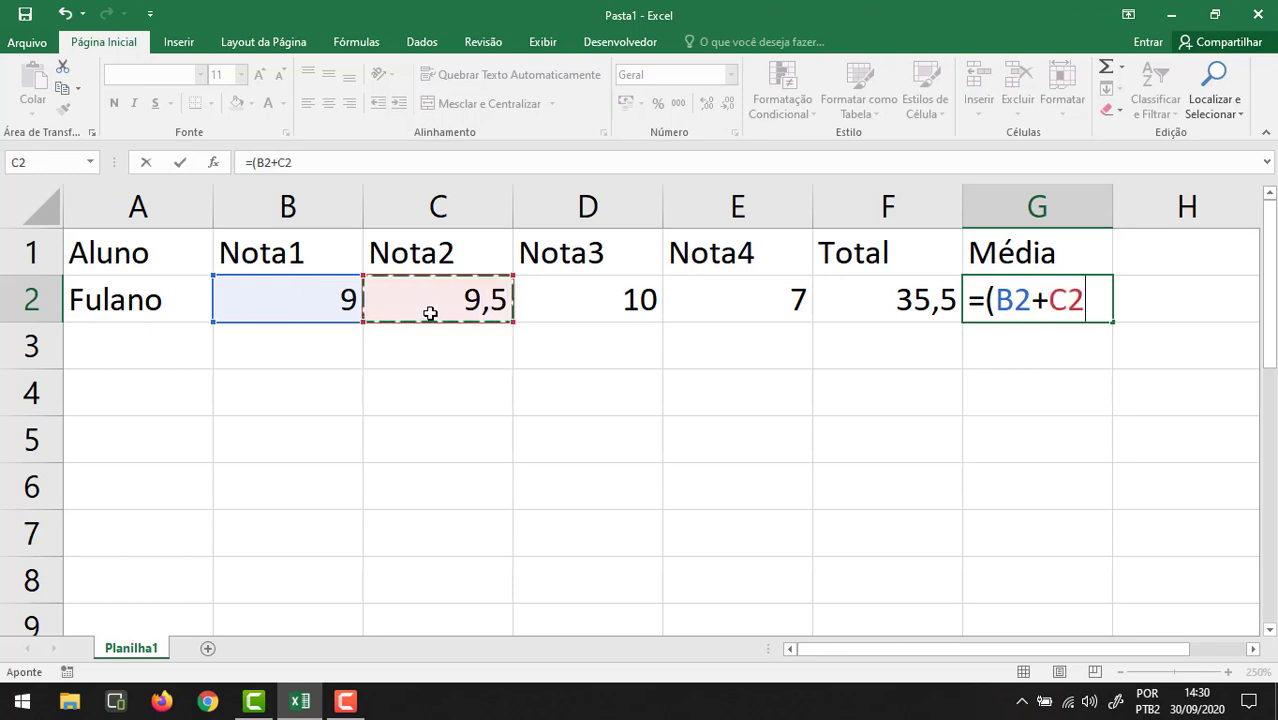
{"action": "type", "text": "+"}
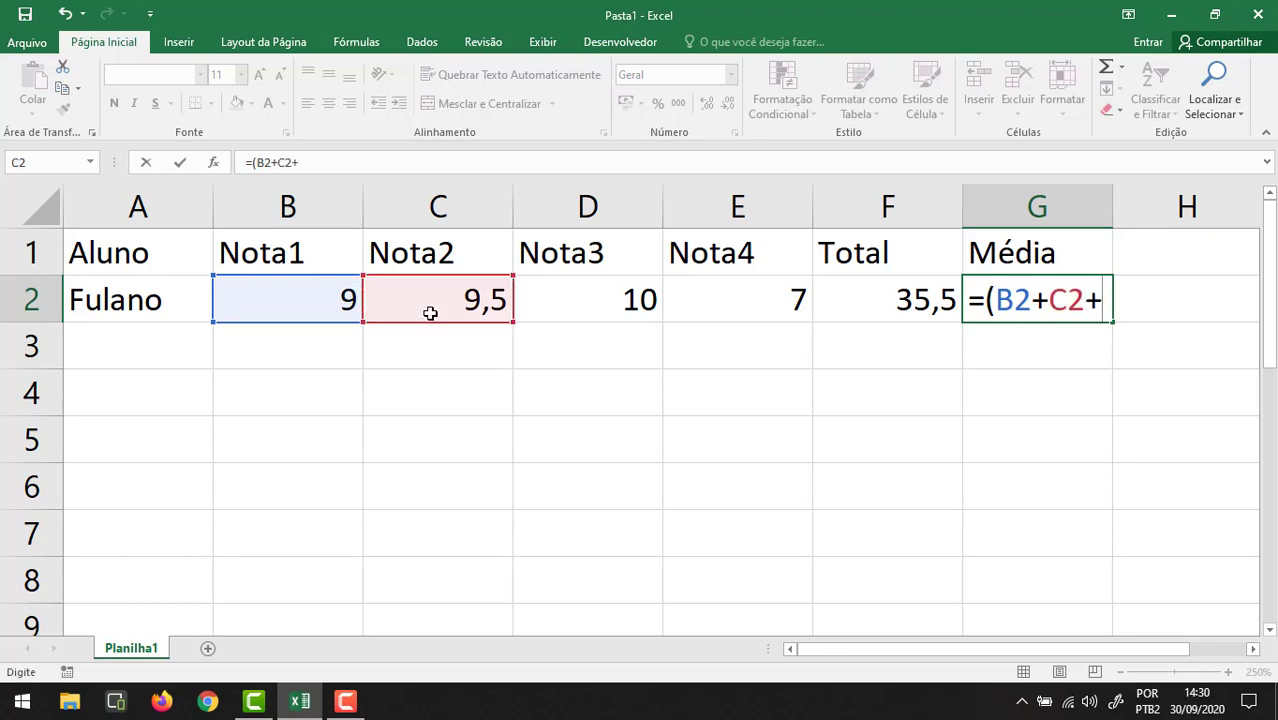
{"action": "left_click", "coordinate": [595, 303]}
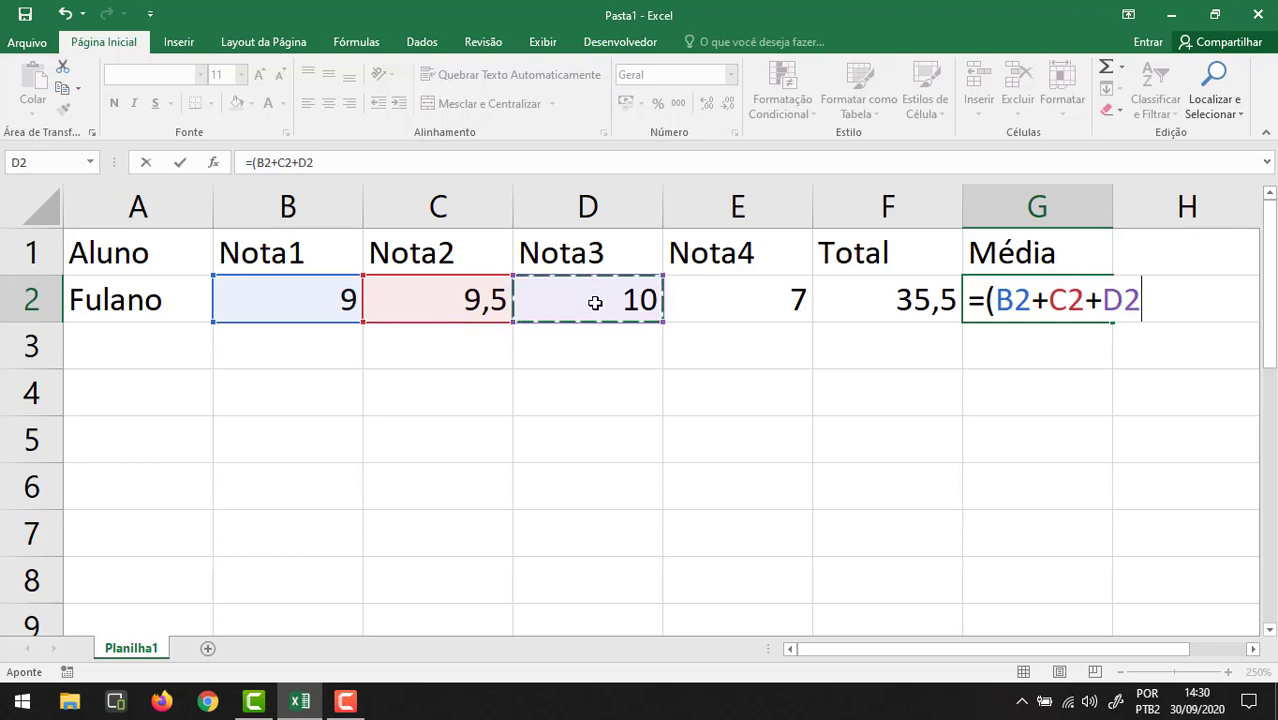
{"action": "type", "text": "+"}
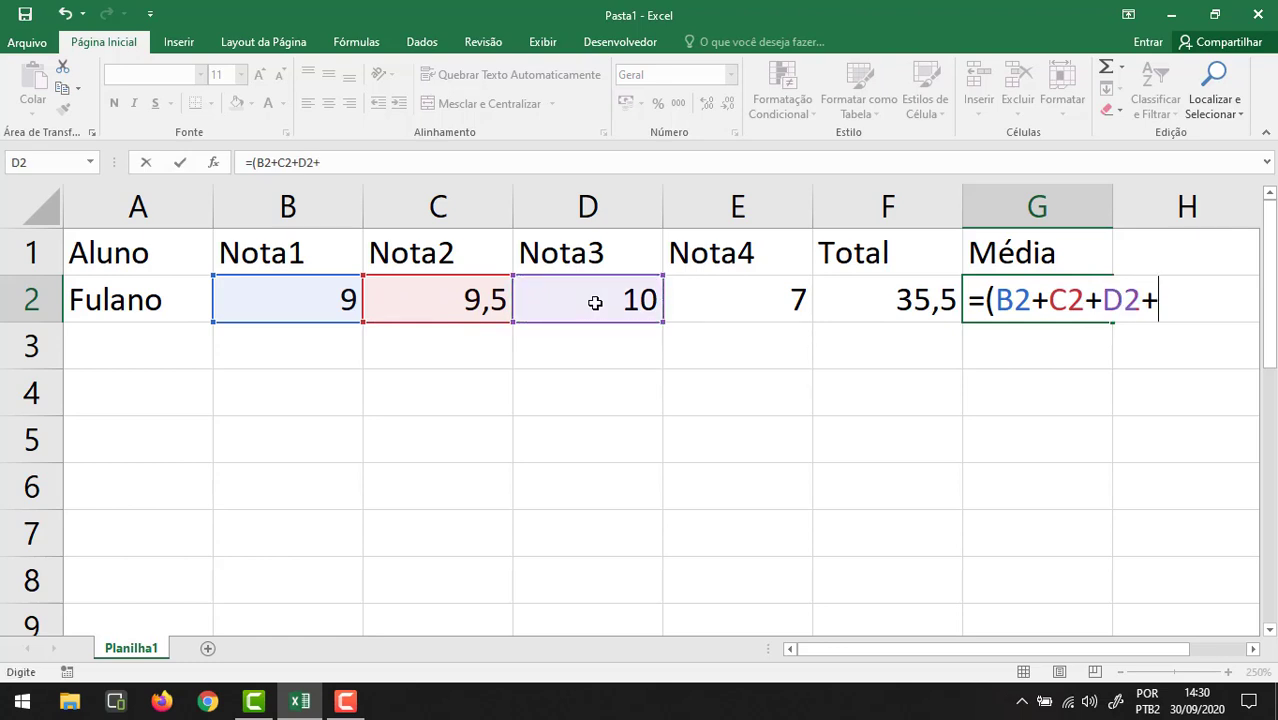
{"action": "left_click", "coordinate": [696, 302]}
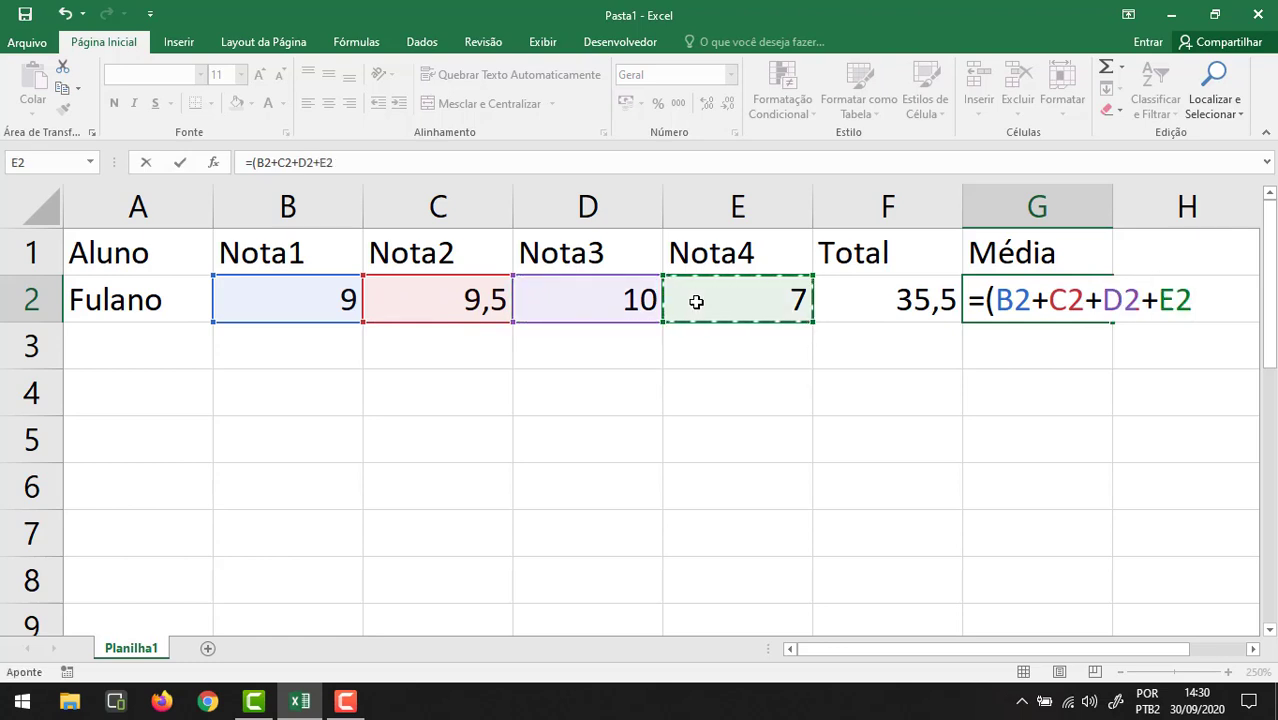
{"action": "type", "text": ")"}
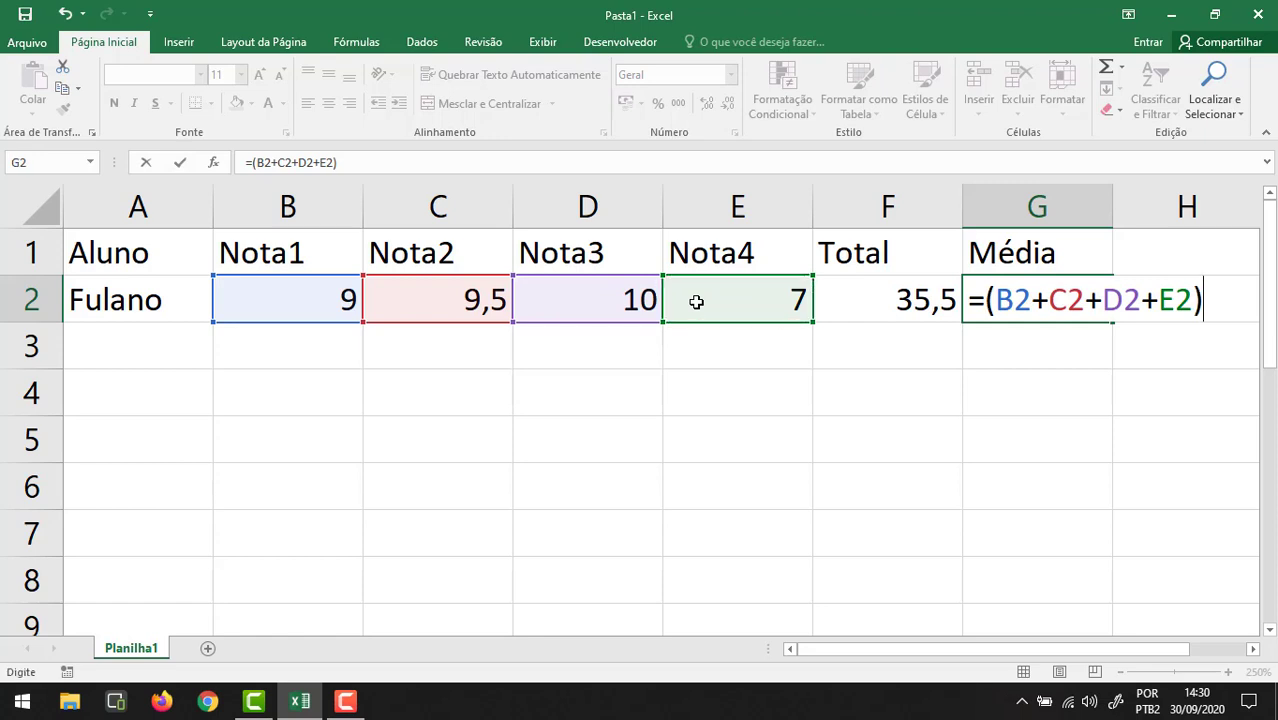
{"action": "type", "text": "/4"}
{"action": "key", "text": "Return"}
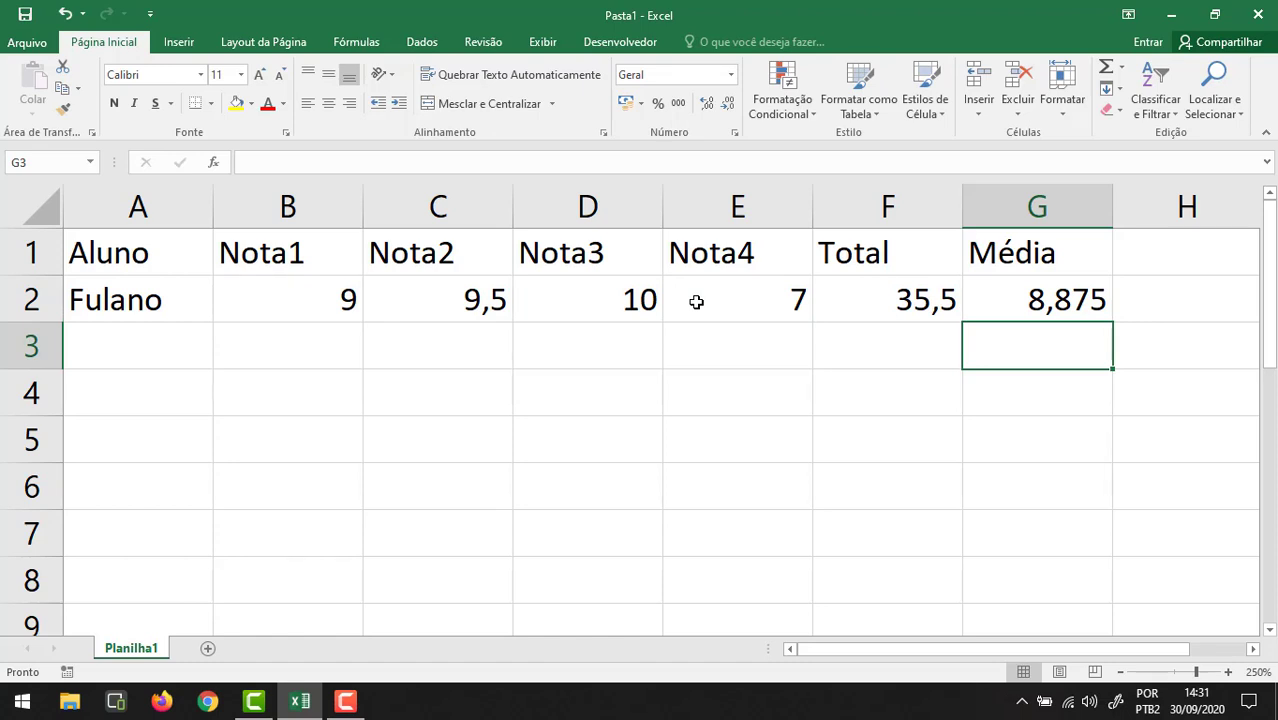
Step: Clear G2 and recalculate the average with the formula =SOMA(B2:E2)/4
{"action": "key", "text": "Up"}
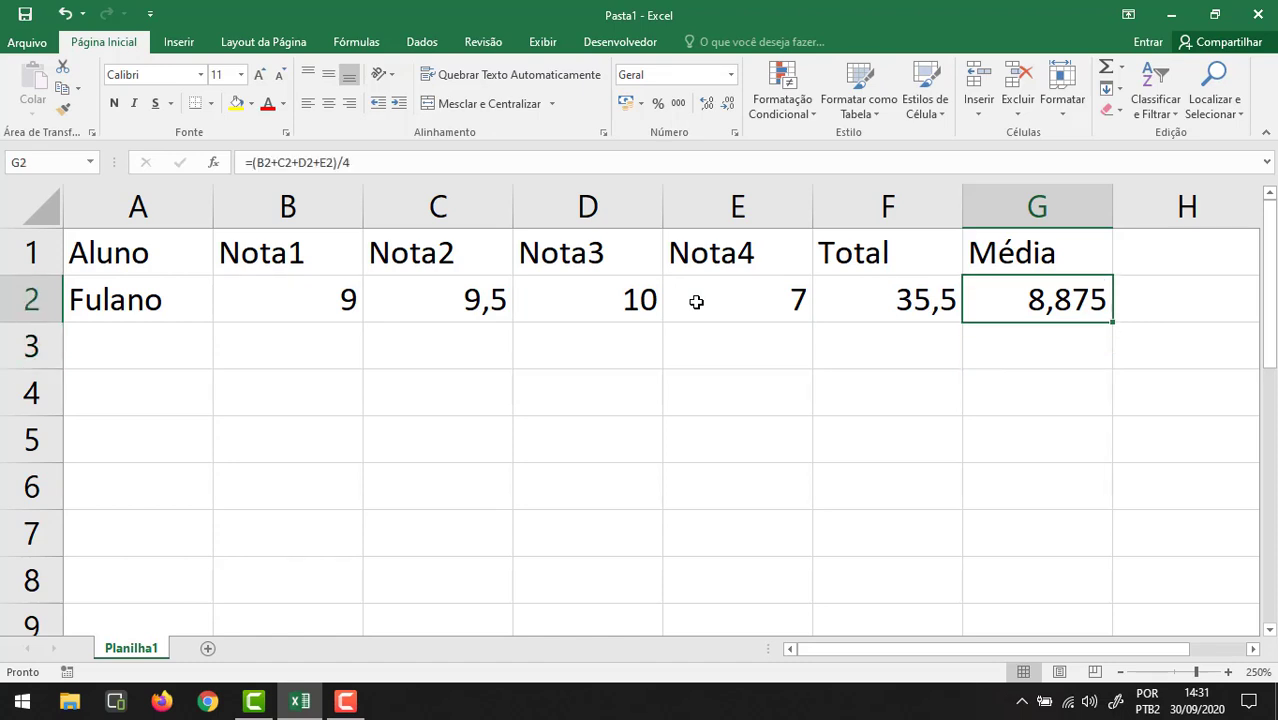
{"action": "key", "text": "Delete"}
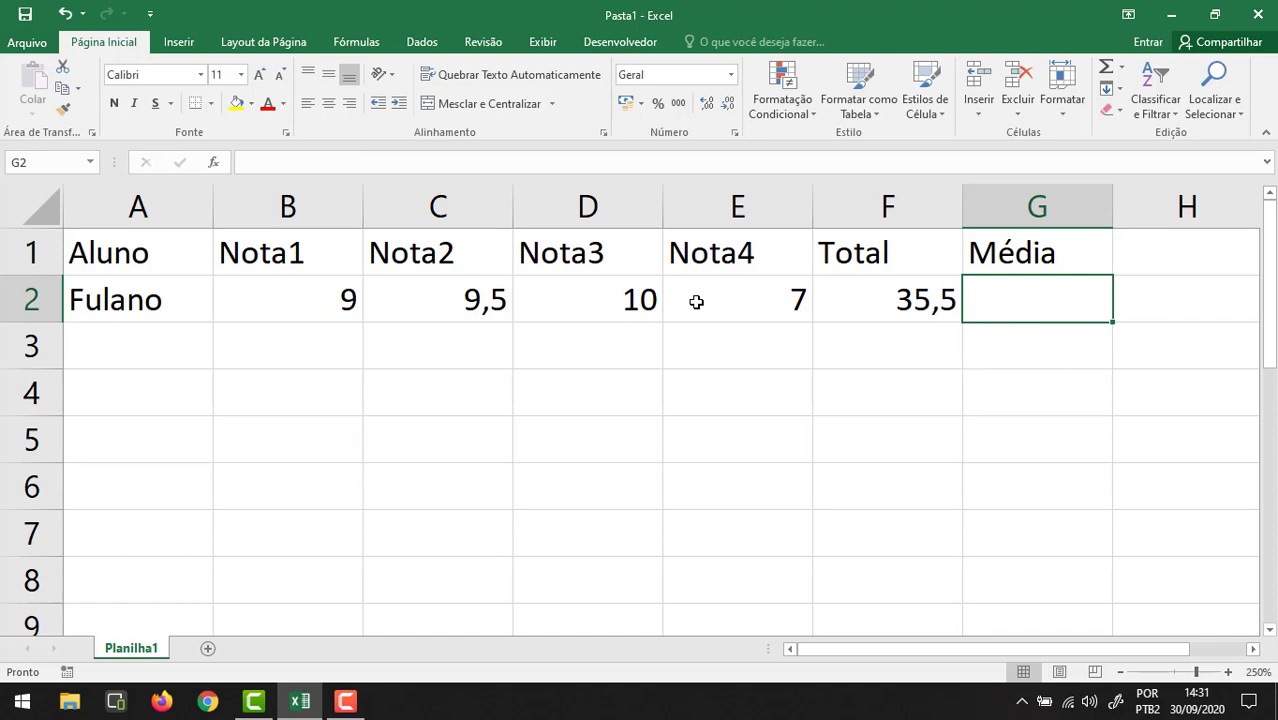
{"action": "type", "text": "=S"}
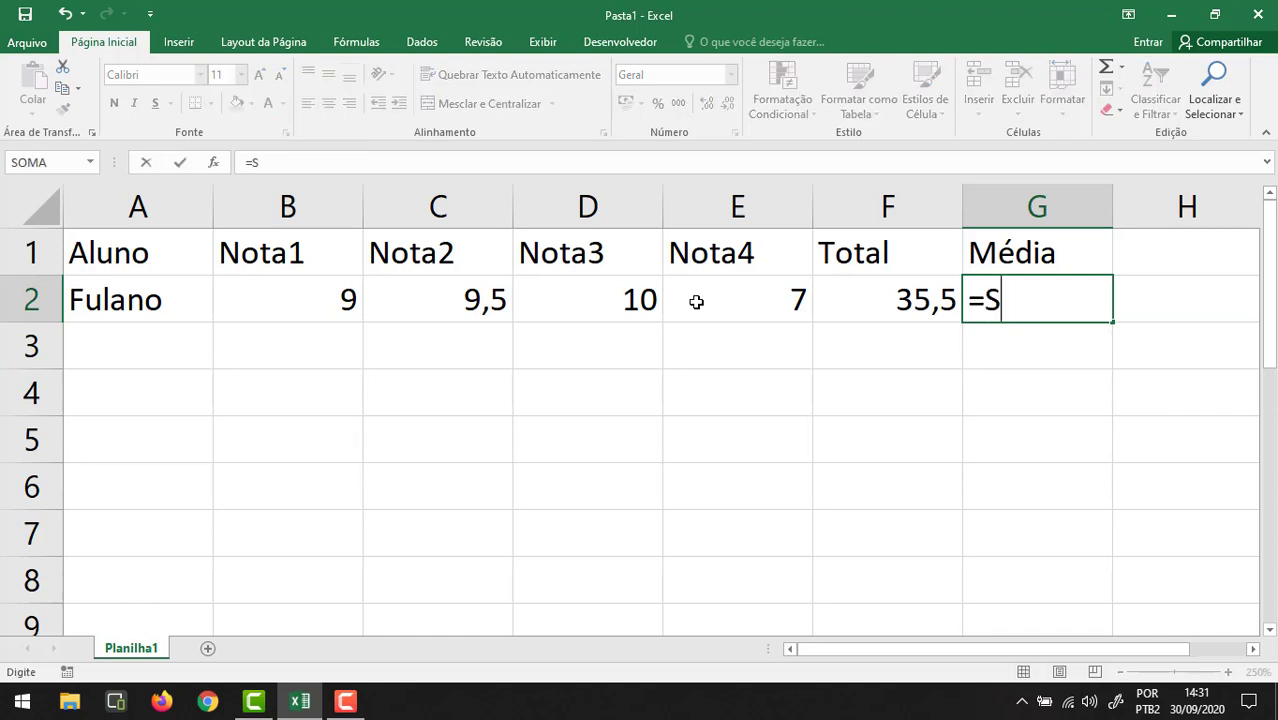
{"action": "type", "text": "OMA("}
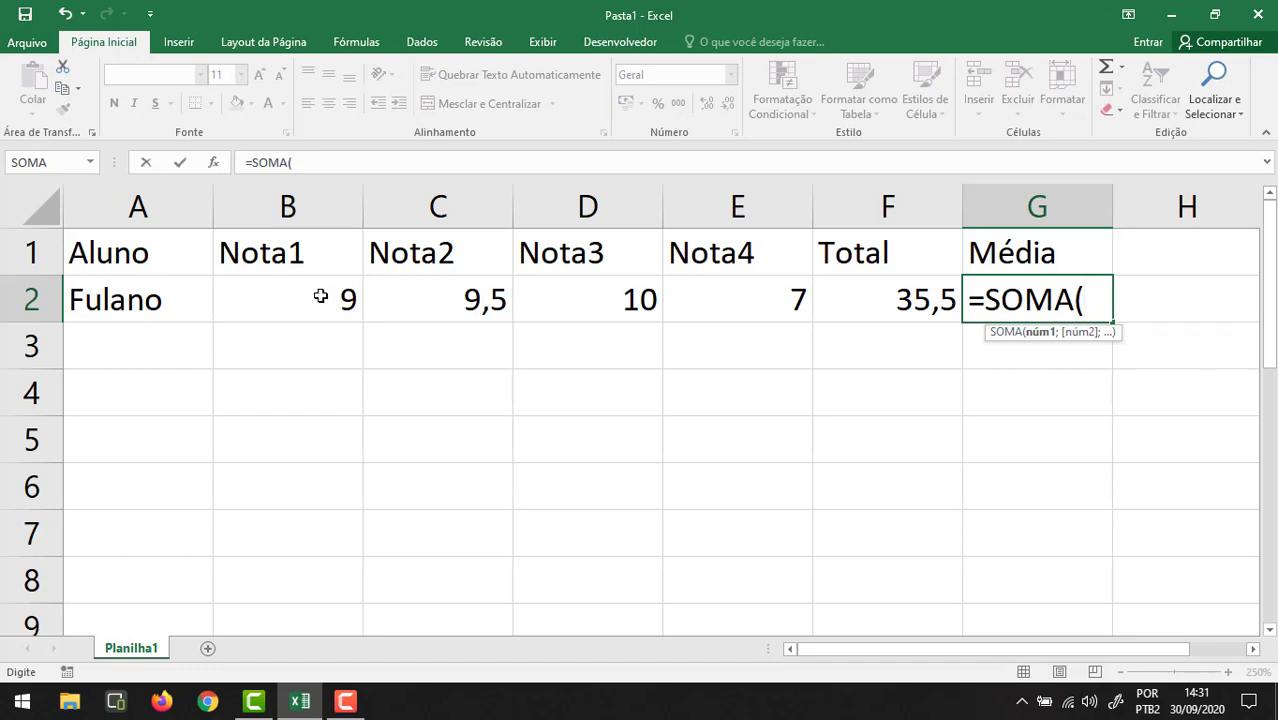
{"action": "left_click_drag", "start_coordinate": [322, 290], "coordinate": [710, 300]}
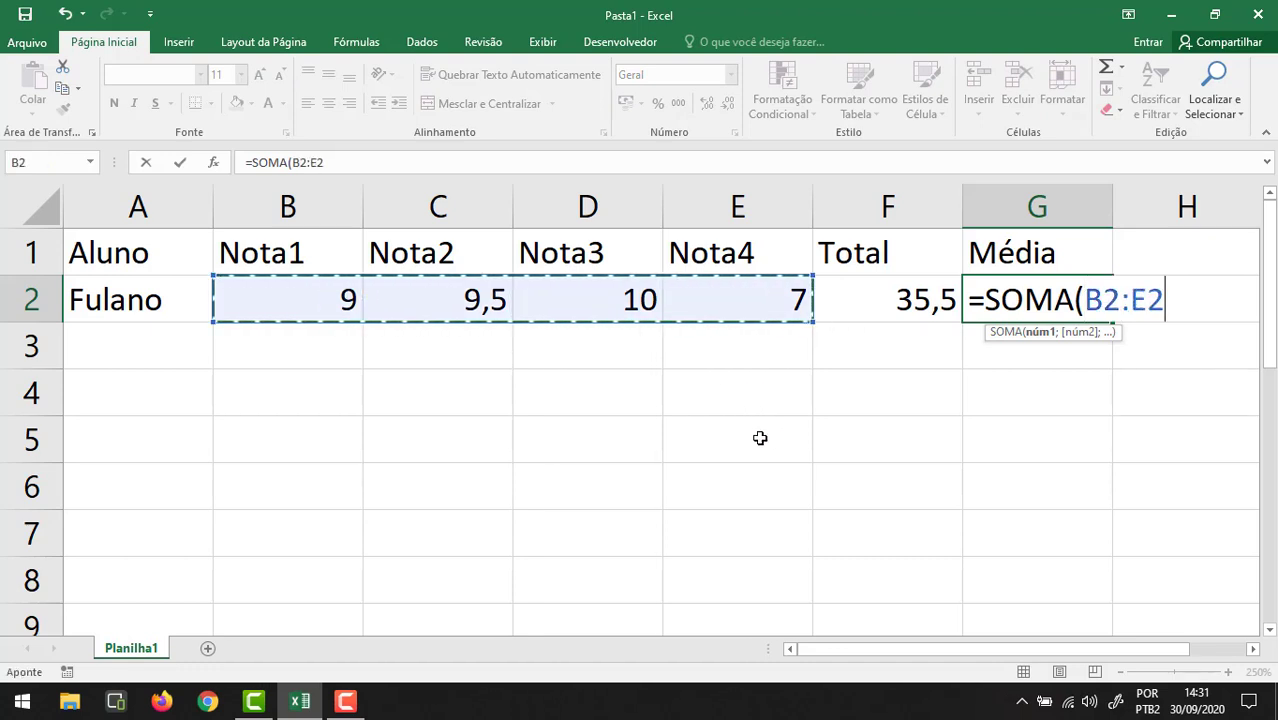
{"action": "type", "text": ")"}
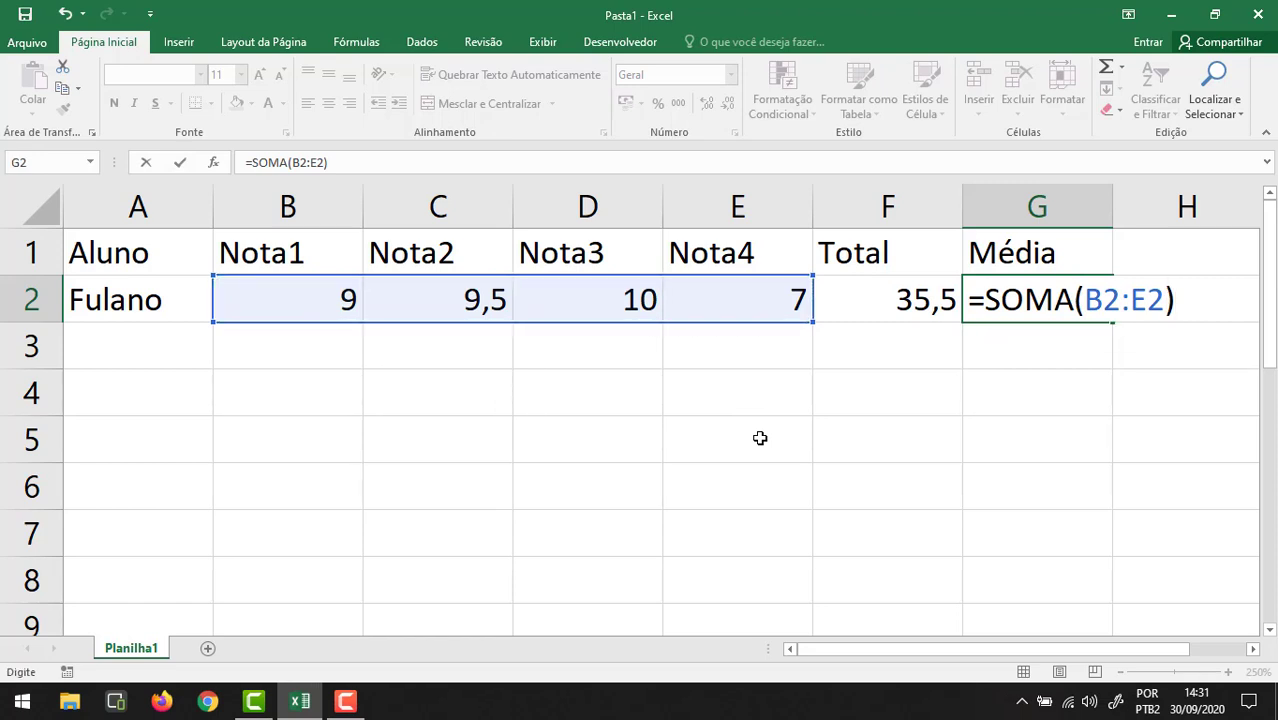
{"action": "type", "text": "/4"}
{"action": "key", "text": "ctrl+Return"}
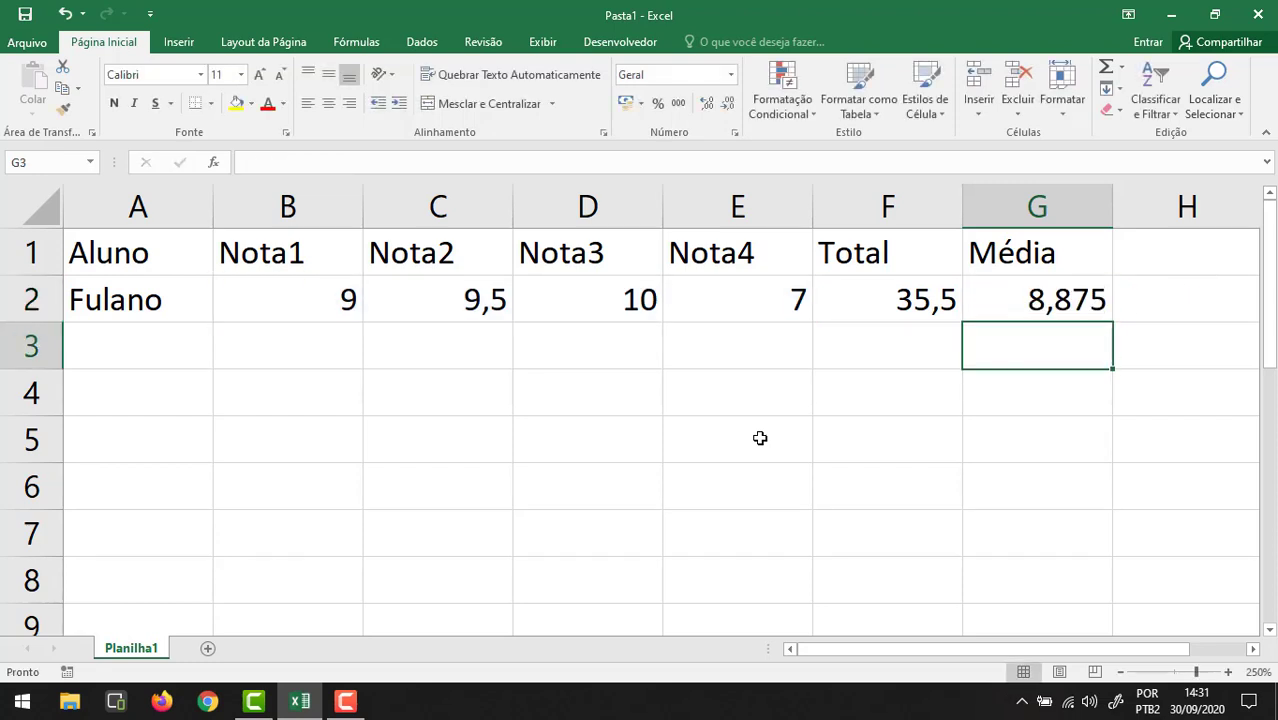
Step: Clear G2 and calculate the average from the student's total with the formula =F2/4
{"action": "key", "text": "Up"}
{"action": "key", "text": "Delete"}
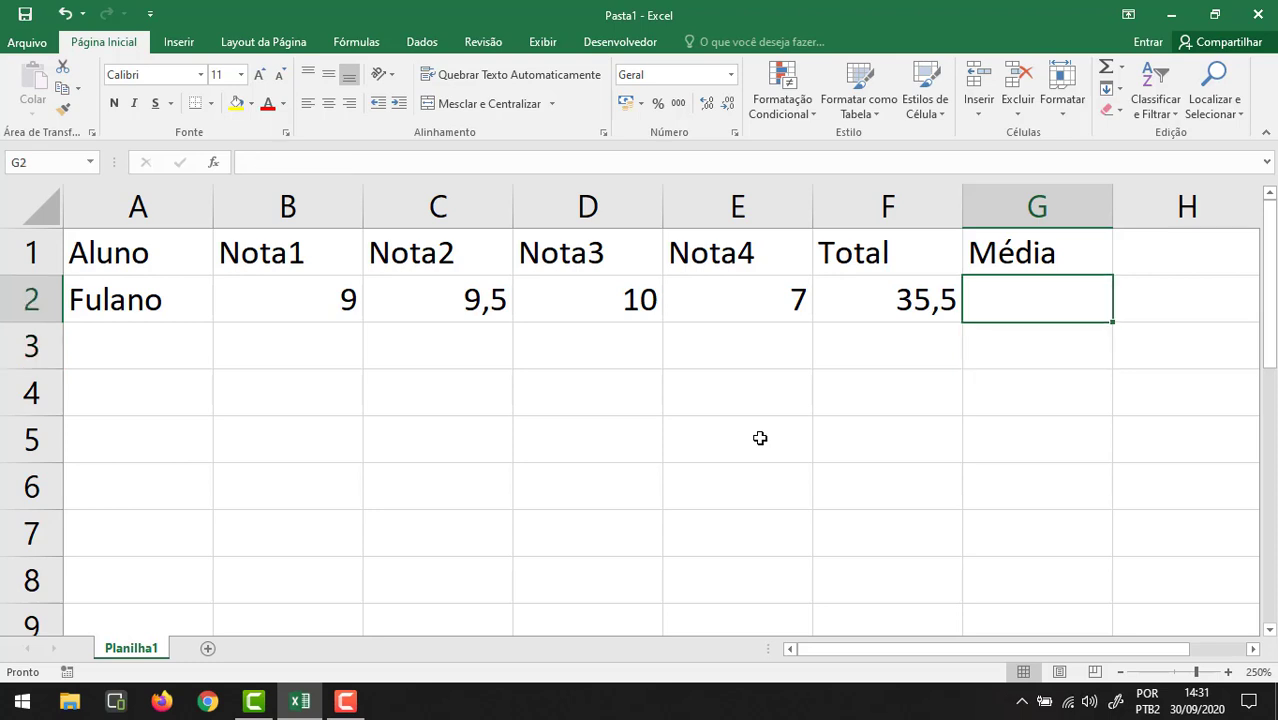
{"action": "left_click", "coordinate": [857, 305]}
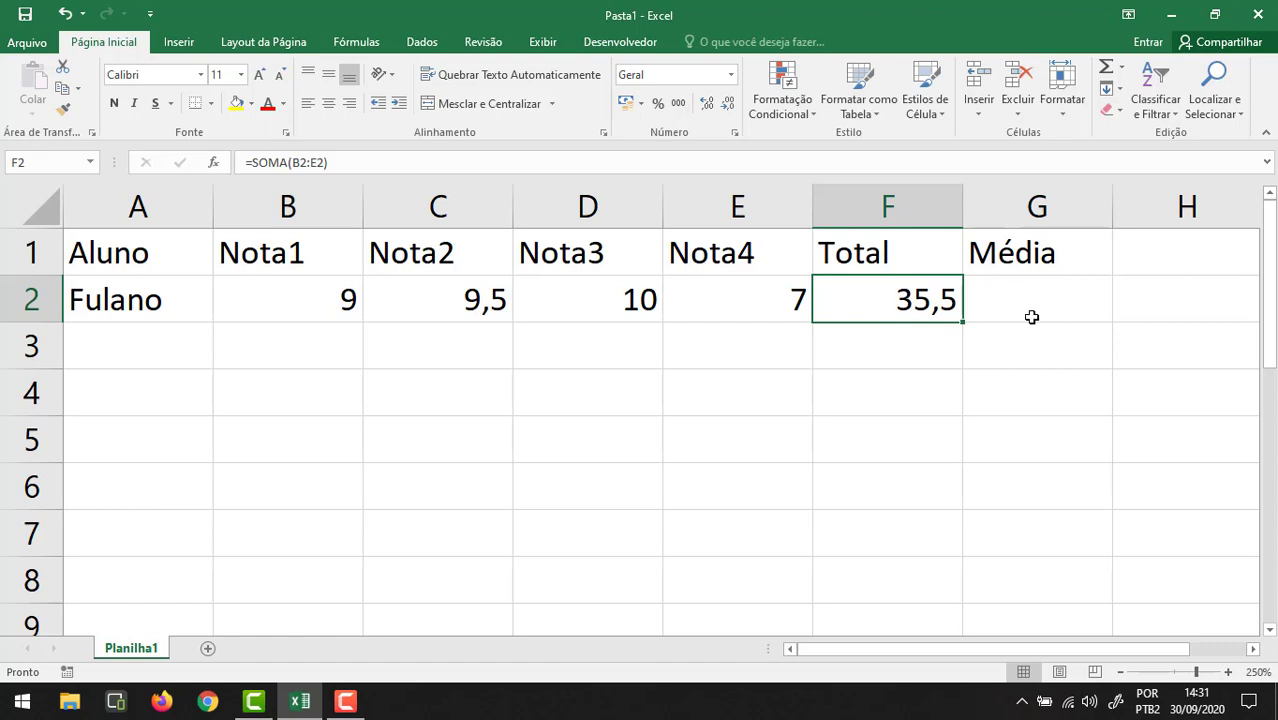
{"action": "left_click", "coordinate": [1027, 298]}
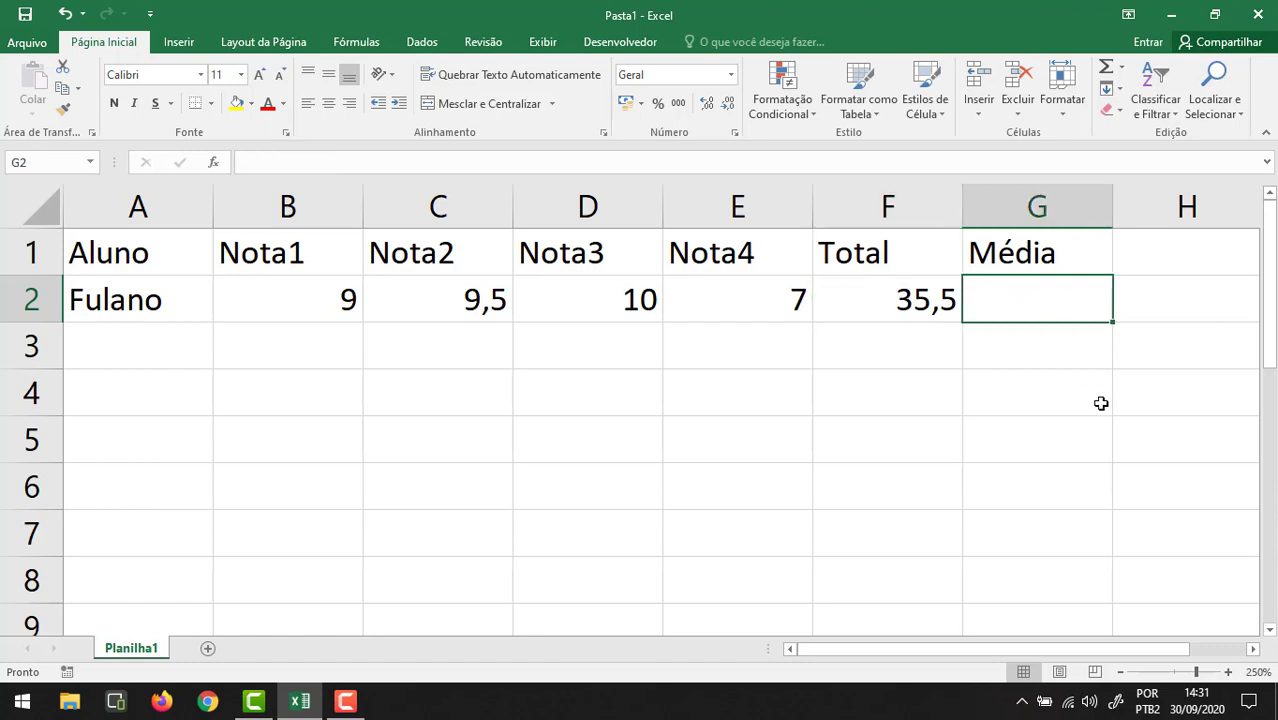
{"action": "type", "text": "="}
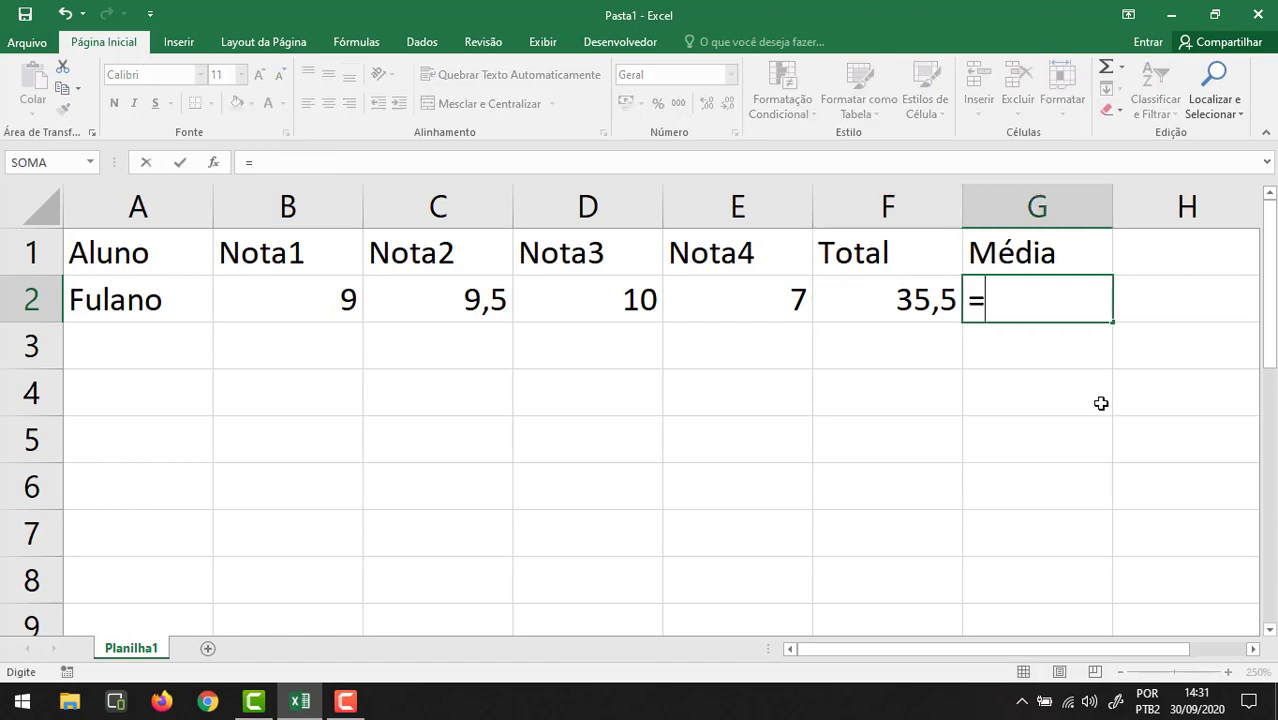
{"action": "left_click", "coordinate": [874, 287]}
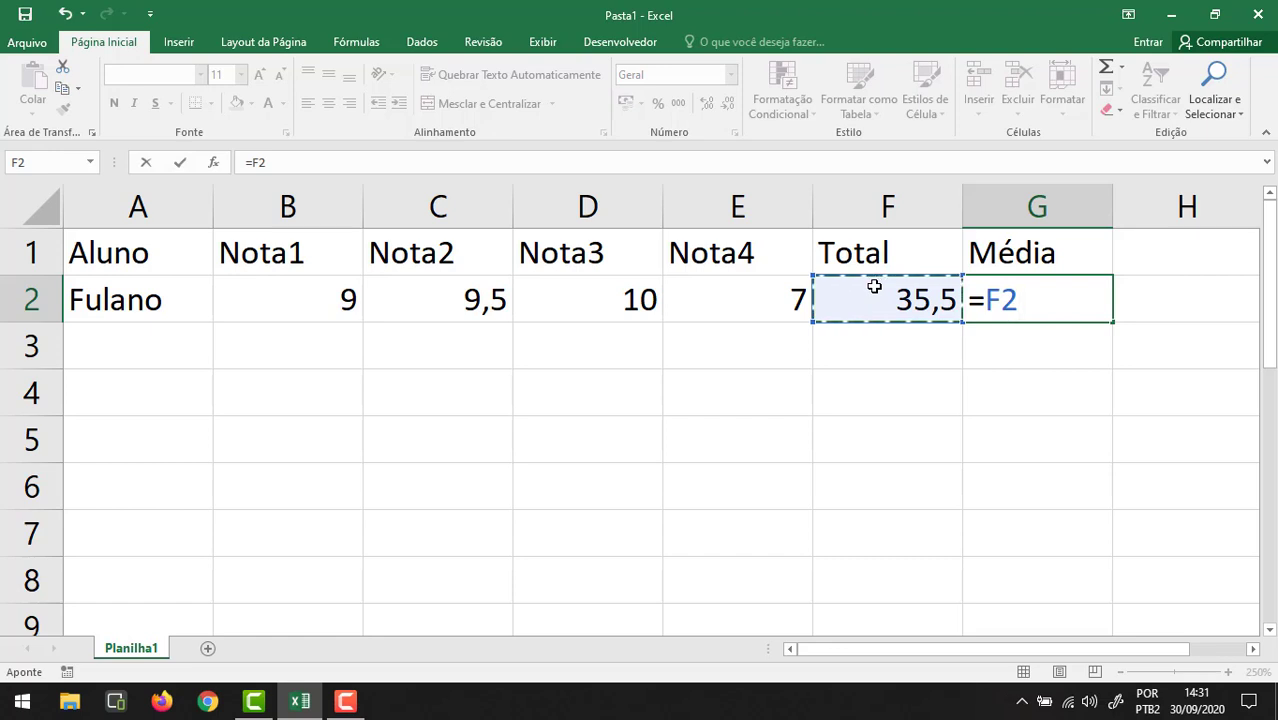
{"action": "type", "text": "/4"}
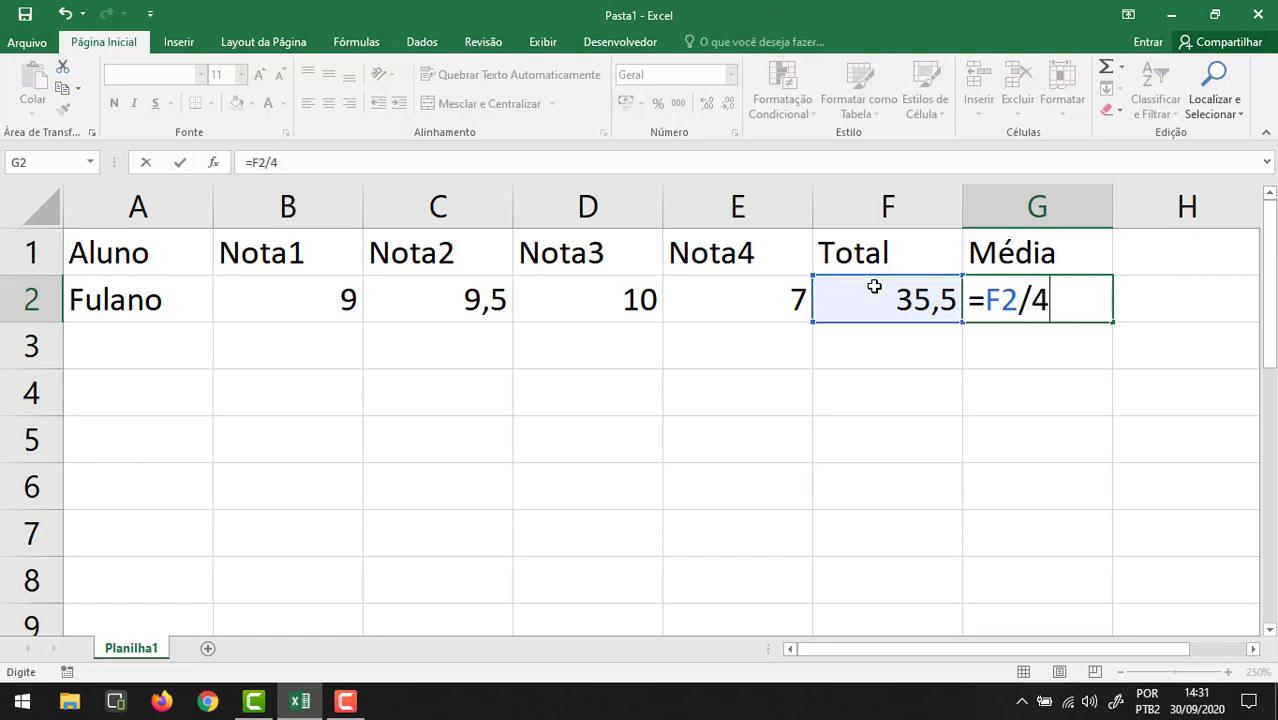
{"action": "key", "text": "Return"}
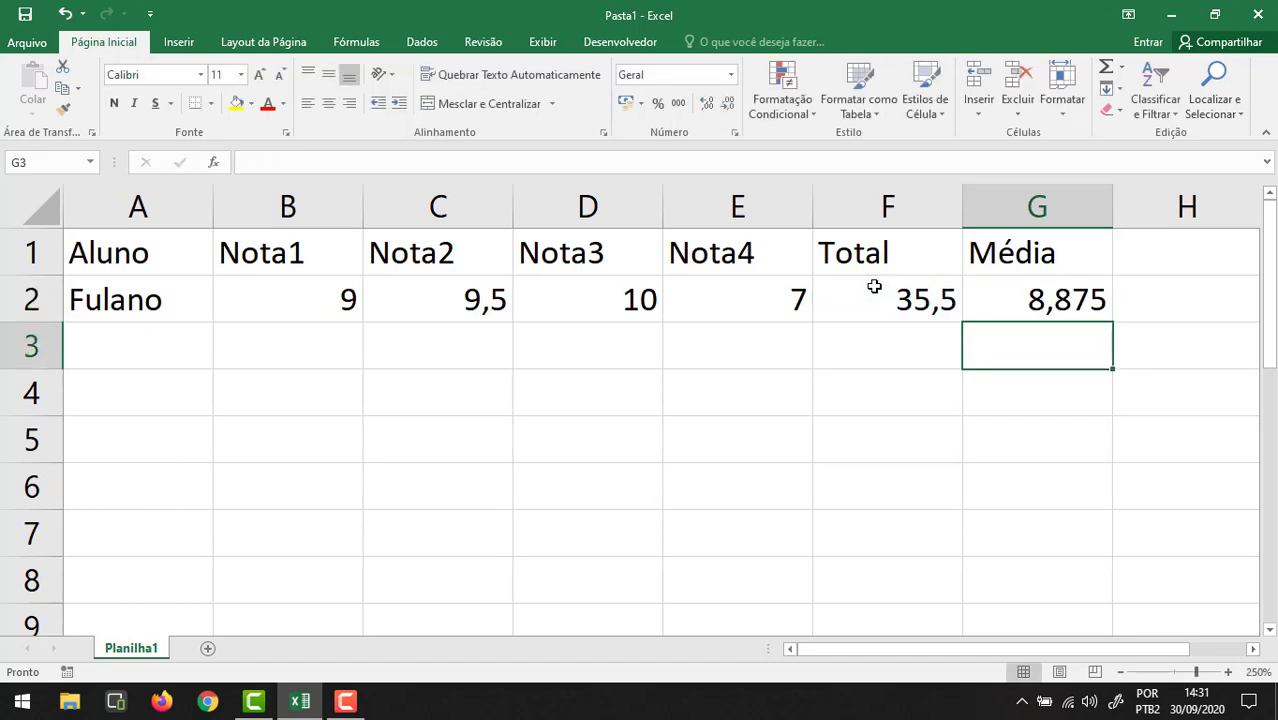
Step: Replace the formula in G2 with the average function =MÉDIA(B2:E2)
{"action": "key", "text": "Up"}
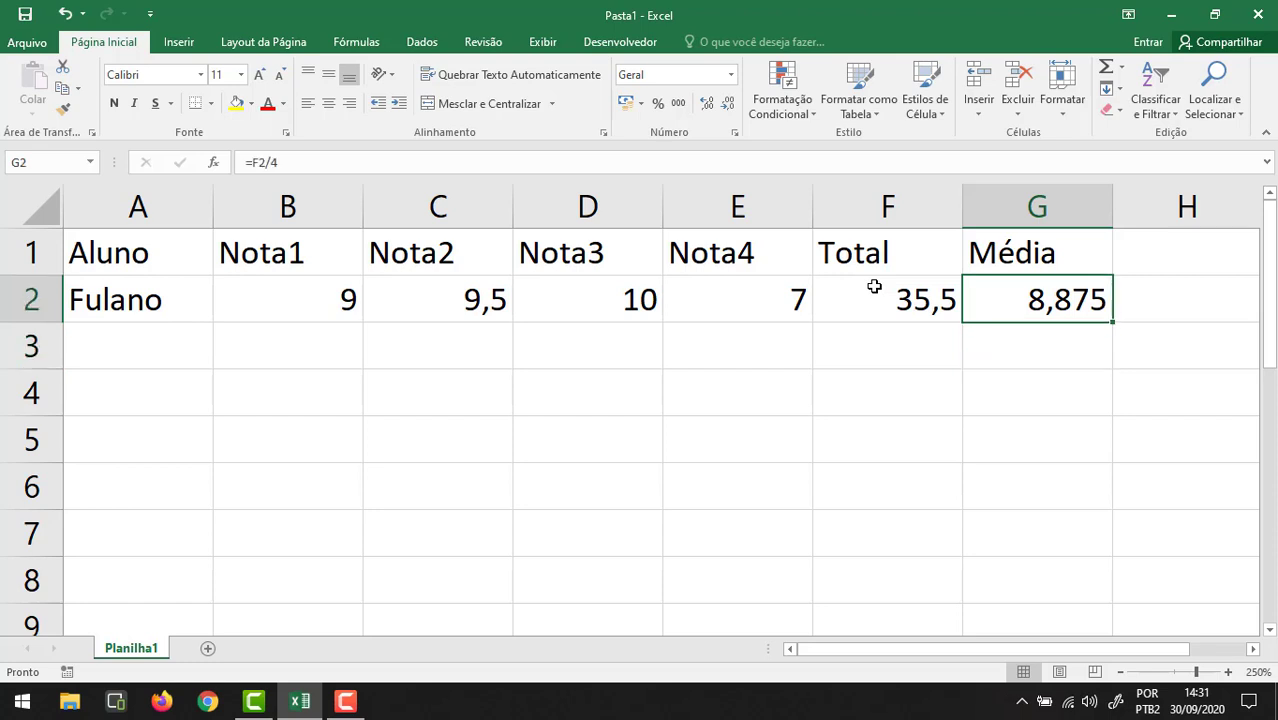
{"action": "key", "text": "Delete"}
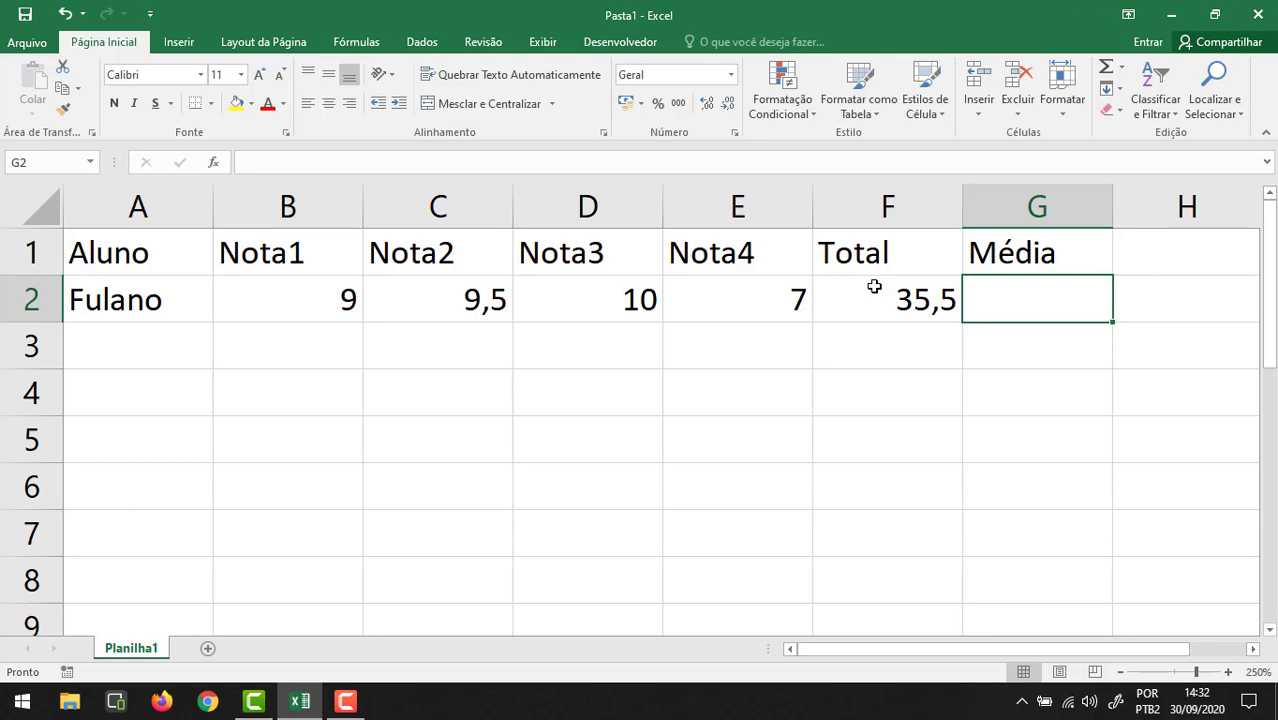
{"action": "type", "text": "="}
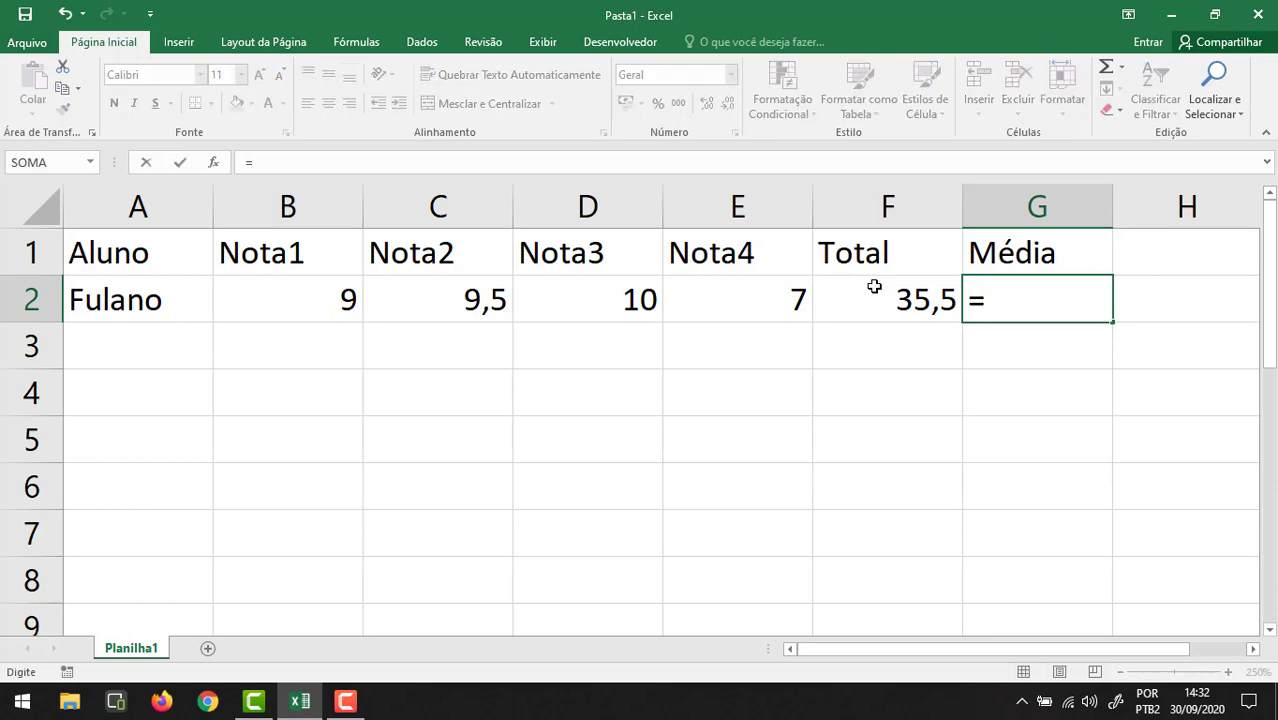
{"action": "type", "text": "MÉDIA"}
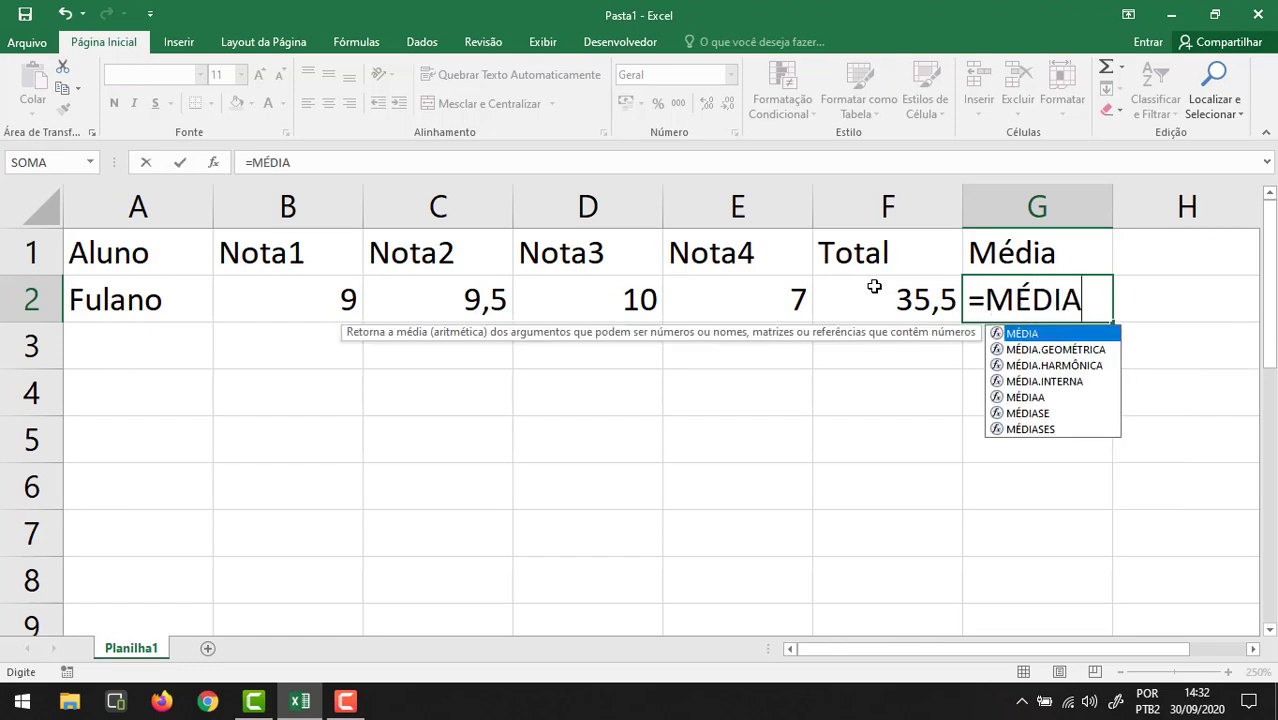
{"action": "type", "text": "("}
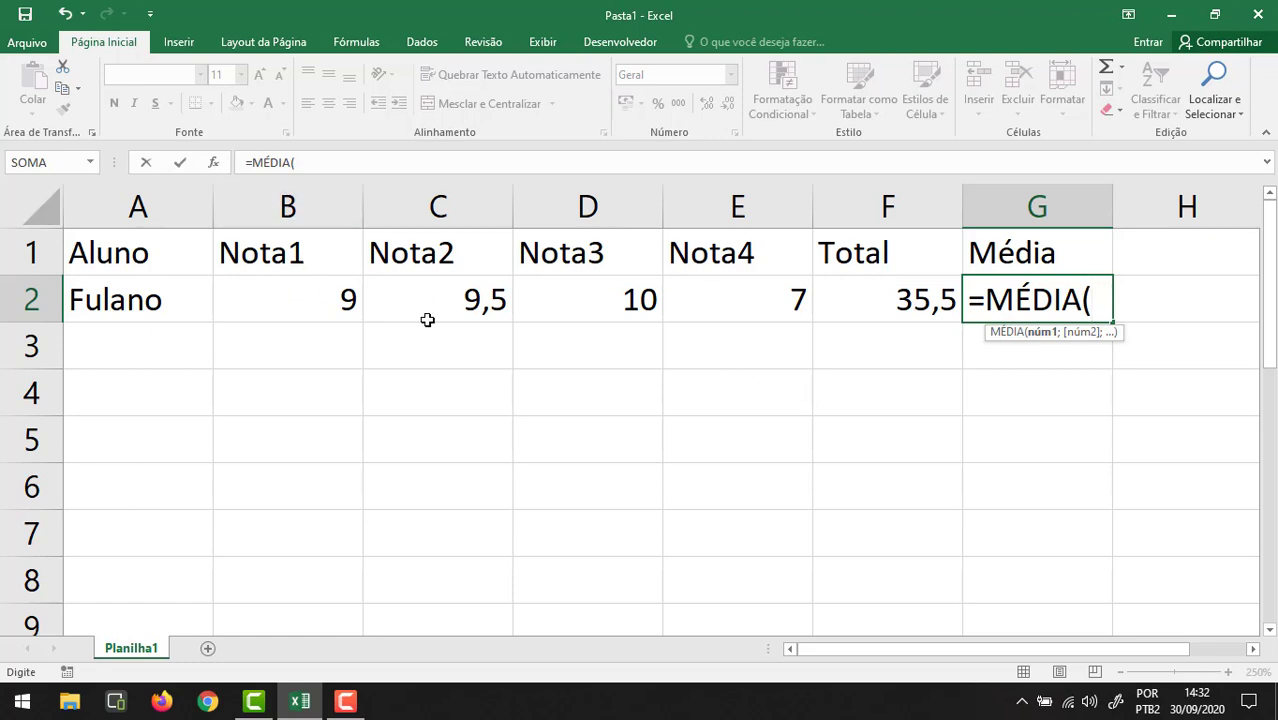
{"action": "left_click", "coordinate": [318, 301]}
{"action": "left_click_drag", "start_coordinate": [318, 301], "coordinate": [700, 302]}
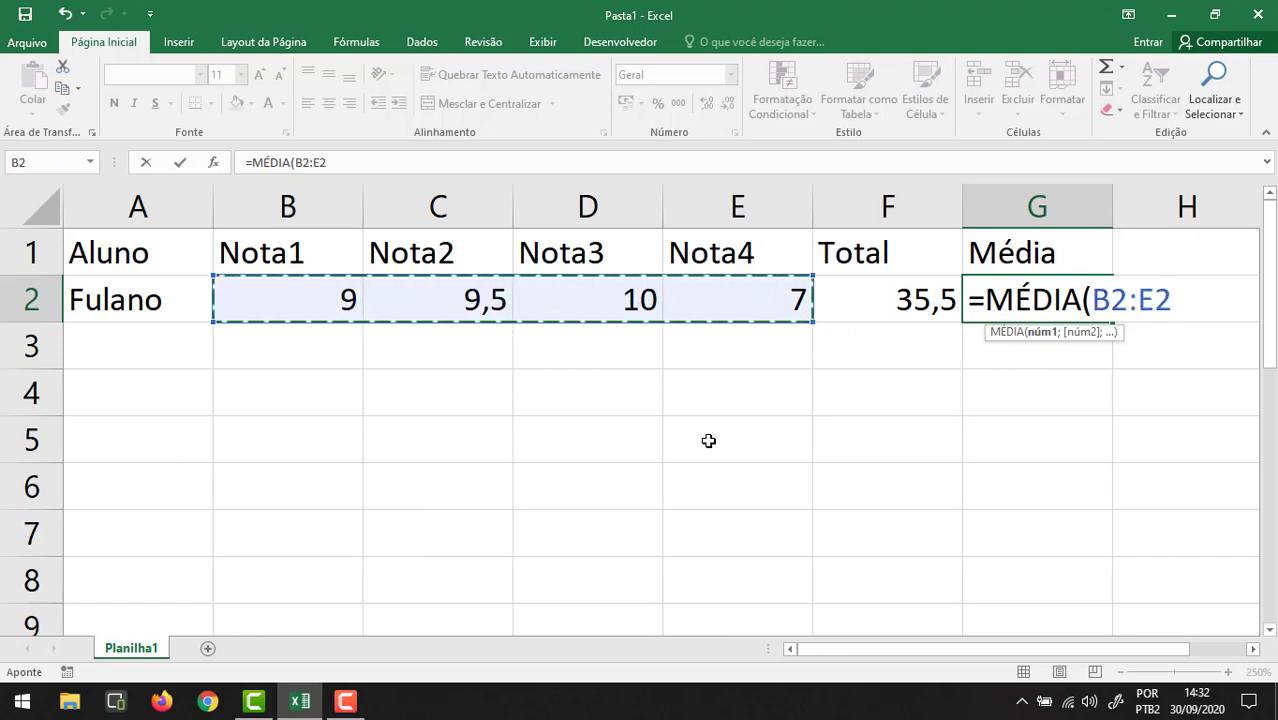
{"action": "type", "text": ")"}
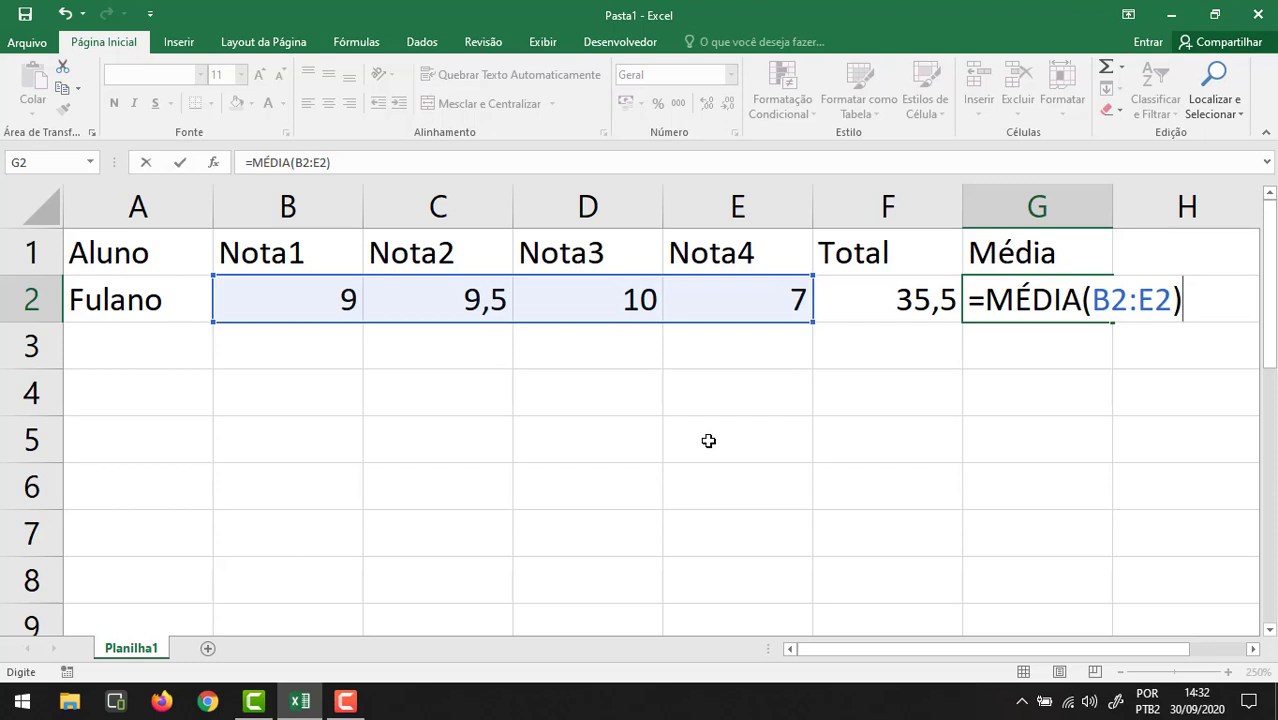
{"action": "key", "text": "Return"}
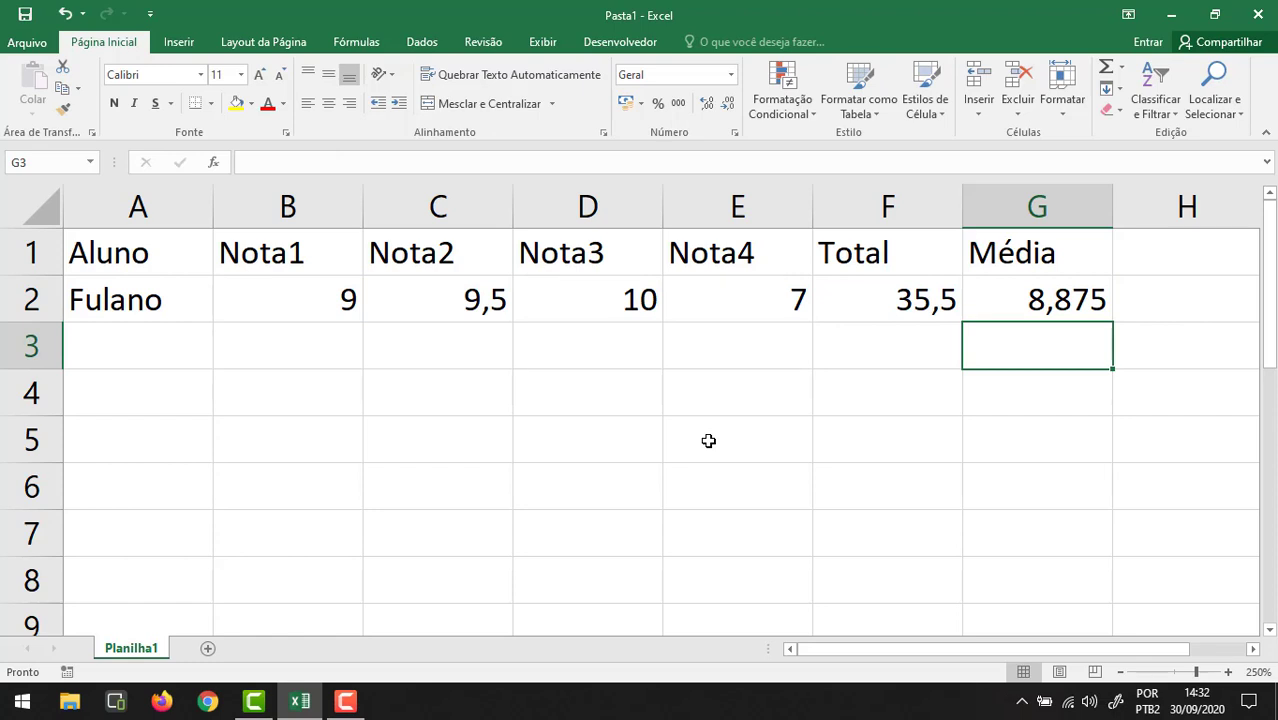
Step: Replace the formula in G2 with the AutoSum Média function for grades B2:E2 and inspect the inserted formula
{"action": "key", "text": "Up"}
{"action": "key", "text": "Delete"}
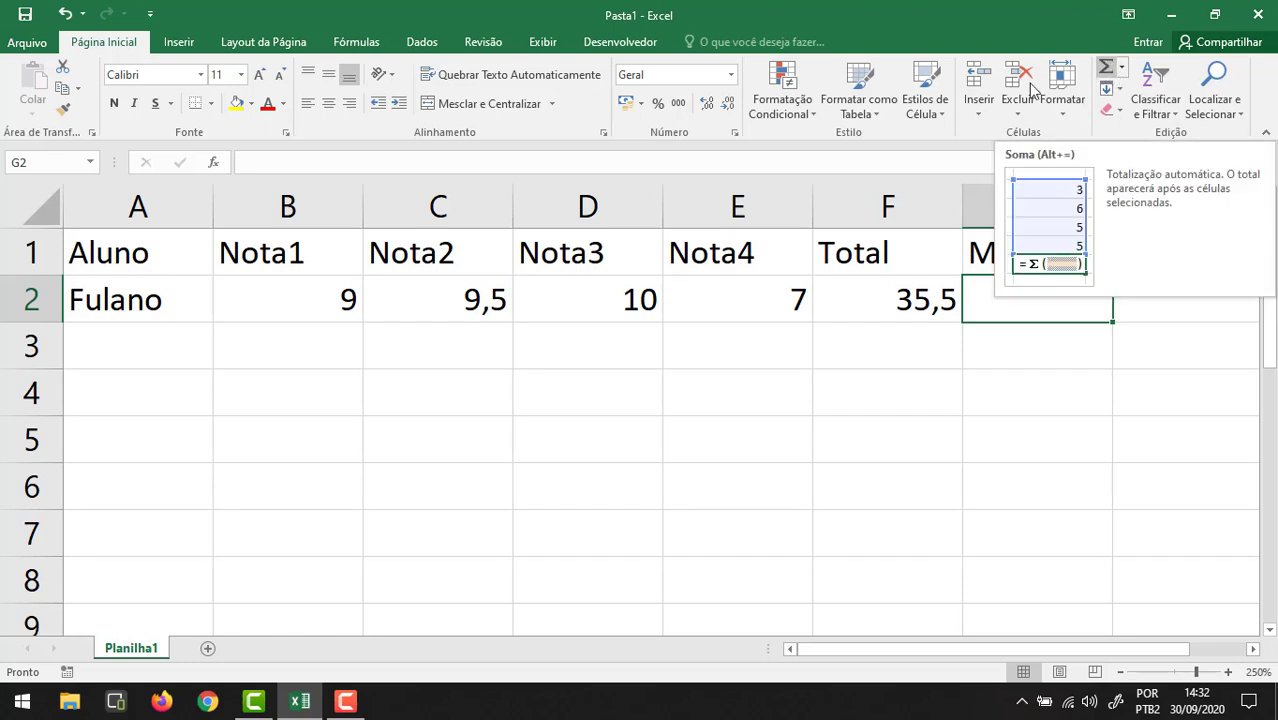
{"action": "left_click_drag", "start_coordinate": [297, 294], "coordinate": [705, 297]}
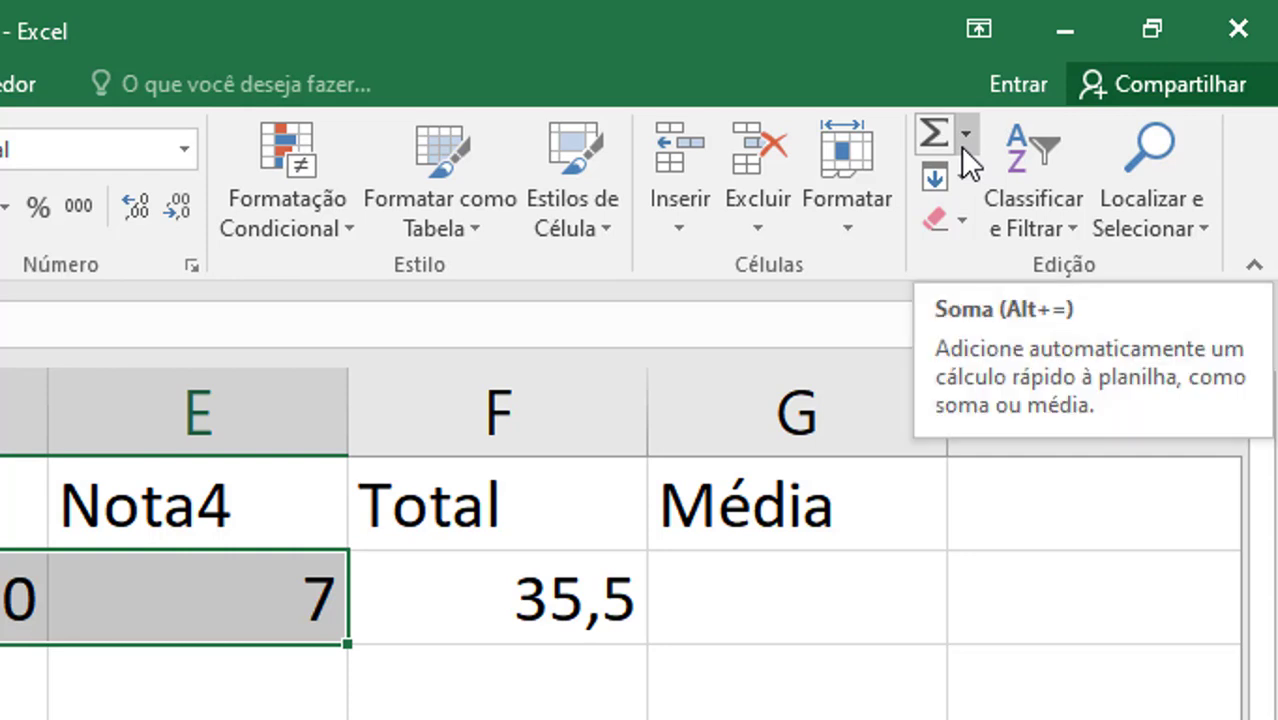
{"action": "left_click", "coordinate": [965, 135]}
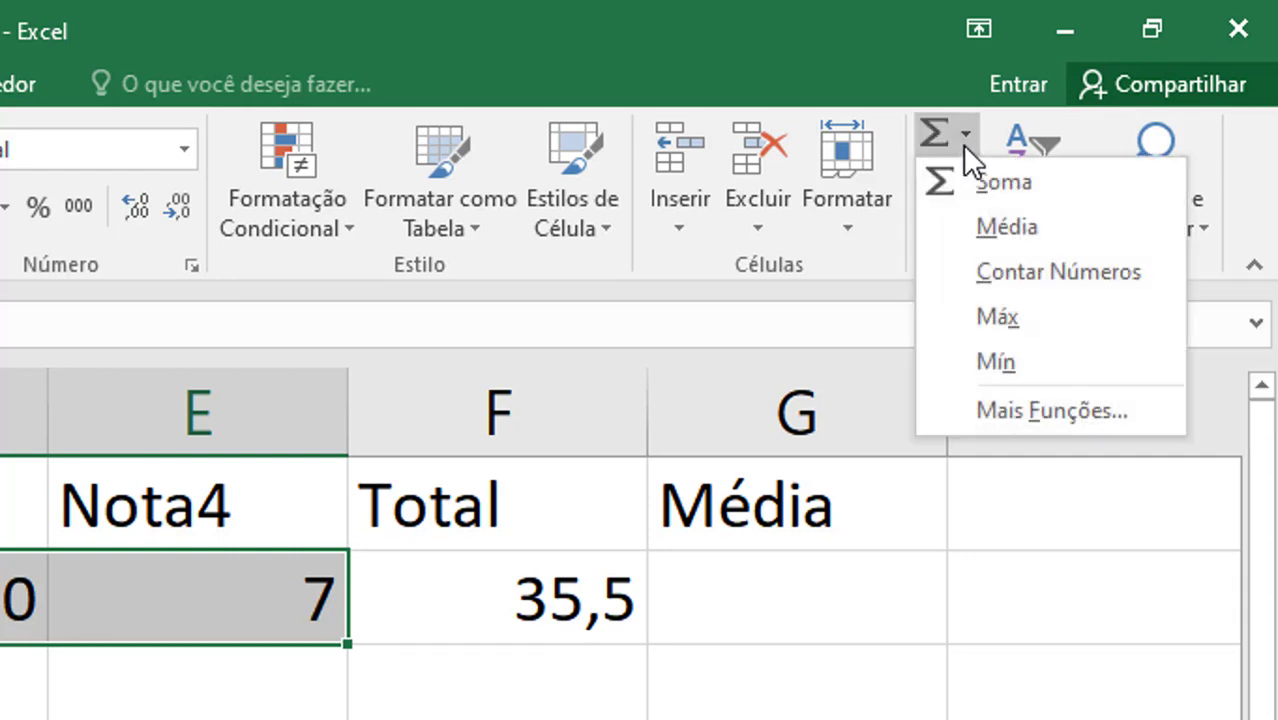
{"action": "left_click", "coordinate": [1044, 226]}
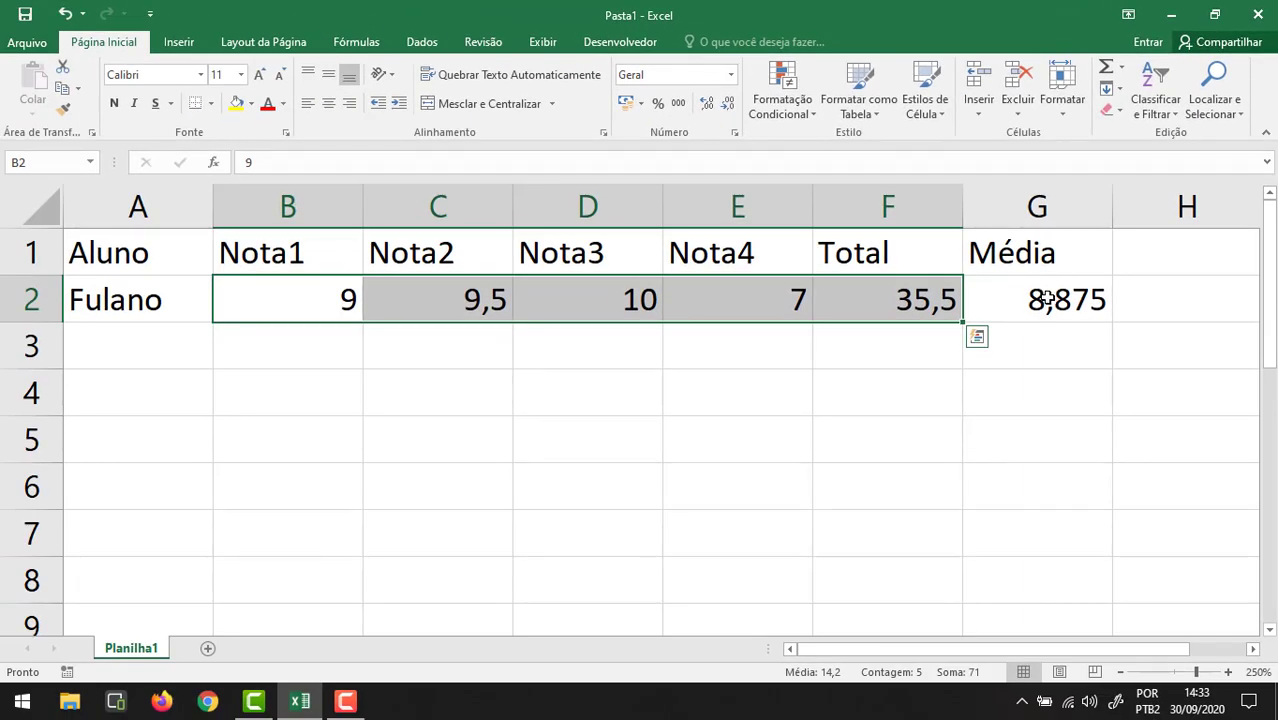
{"action": "left_click", "coordinate": [1043, 298]}
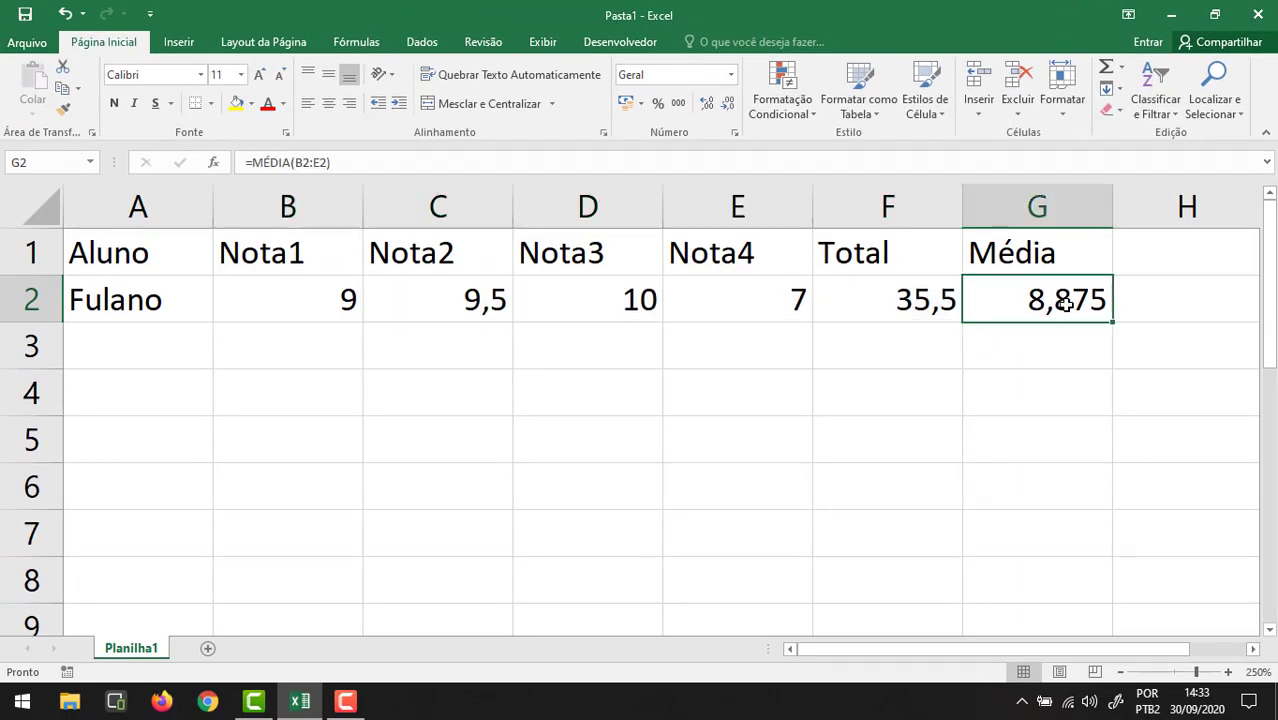
{"action": "key", "text": "F2"}
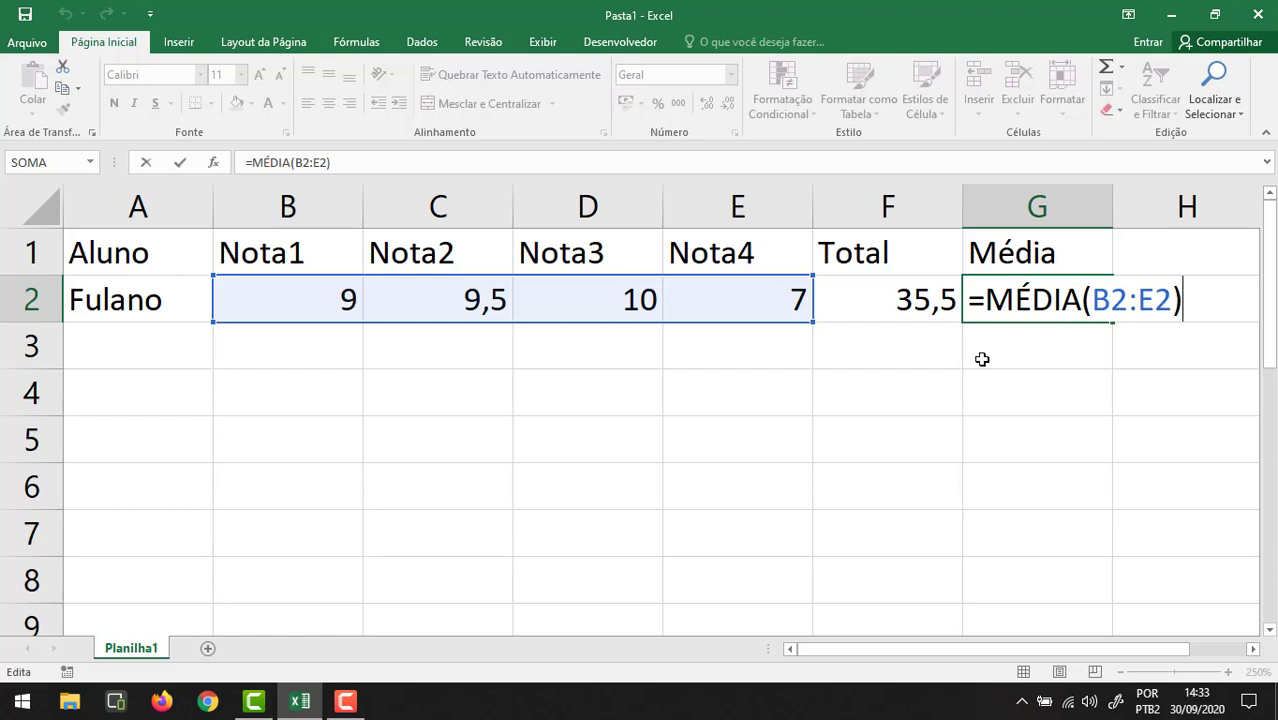
{"action": "key", "text": "Return"}
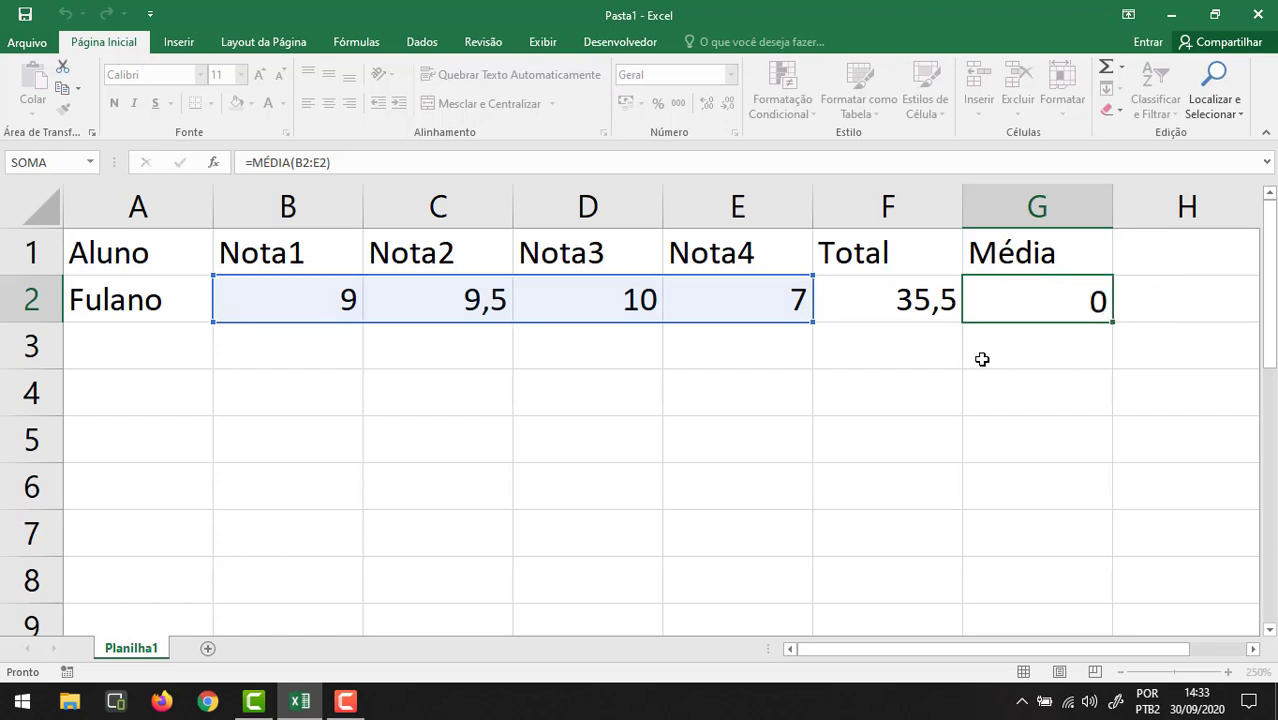
{"action": "key", "text": "Up"}
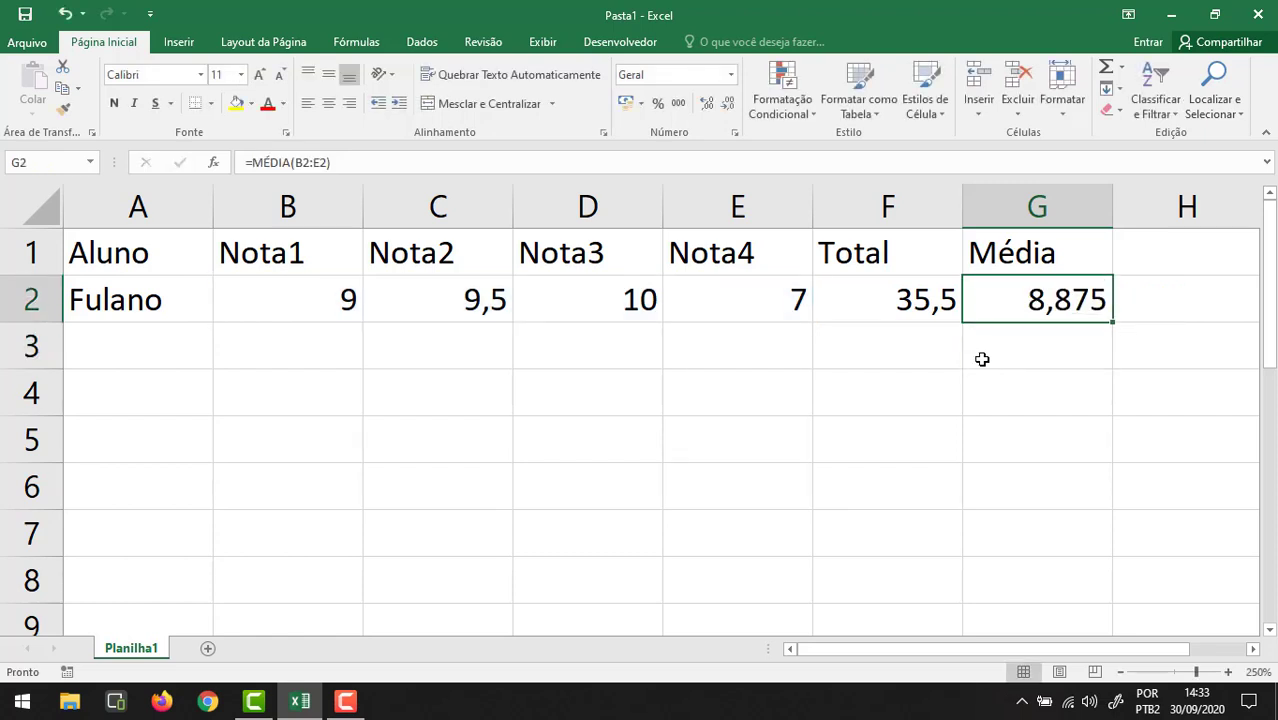
Step: Clear the four grades in B2:E2 and check the emptied cells and the average in G2
{"action": "left_click", "coordinate": [265, 305]}
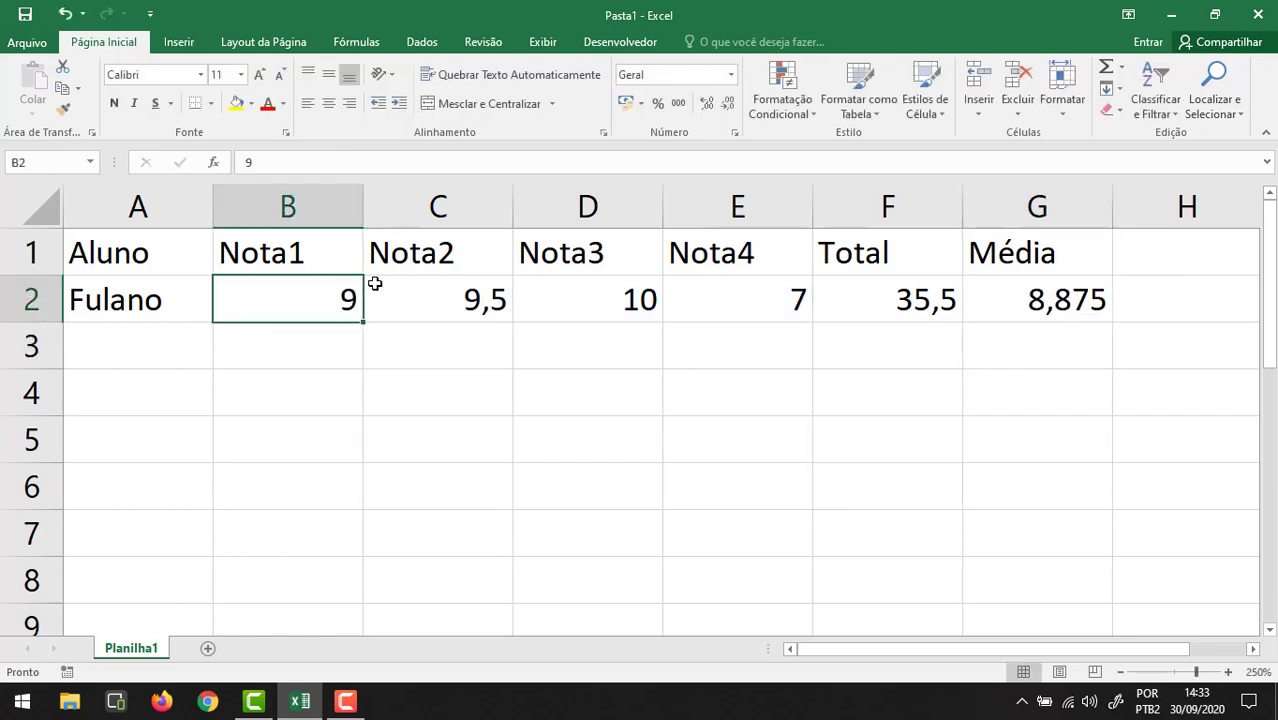
{"action": "left_click_drag", "start_coordinate": [374, 284], "coordinate": [760, 302]}
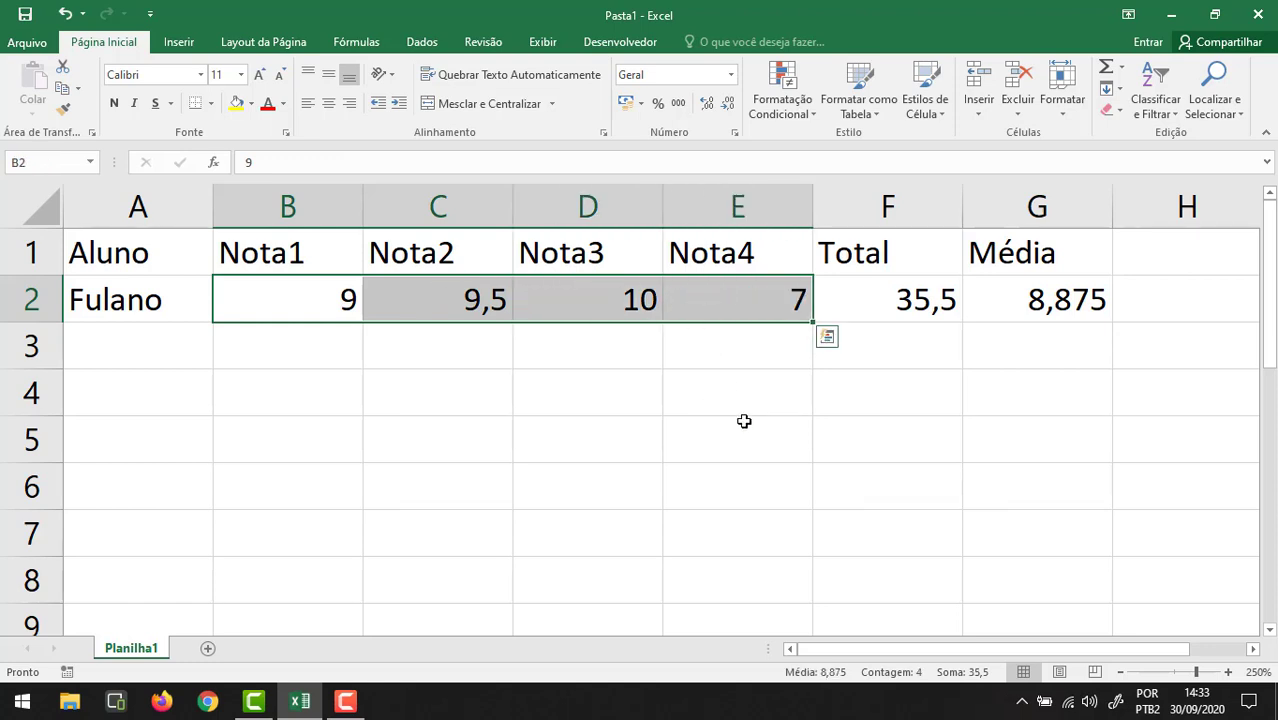
{"action": "key", "text": "Delete"}
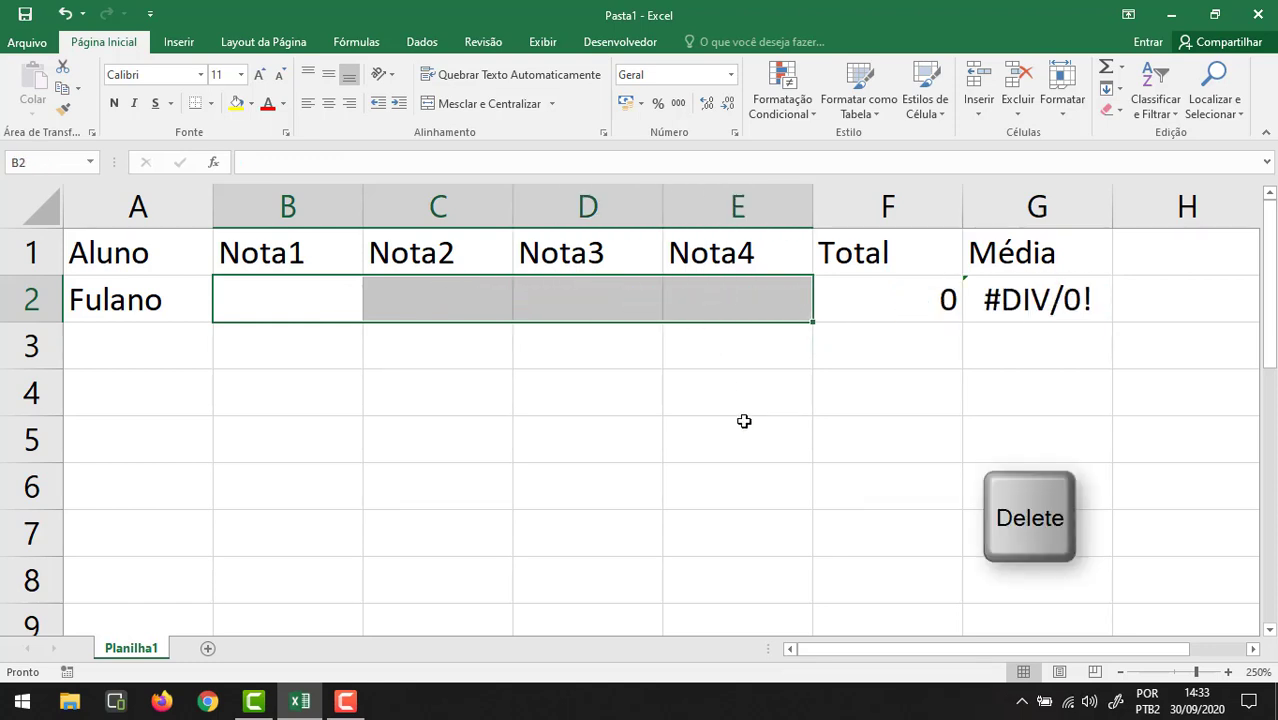
{"action": "left_click", "coordinate": [280, 298]}
{"action": "left_click", "coordinate": [430, 298]}
{"action": "left_click", "coordinate": [530, 302]}
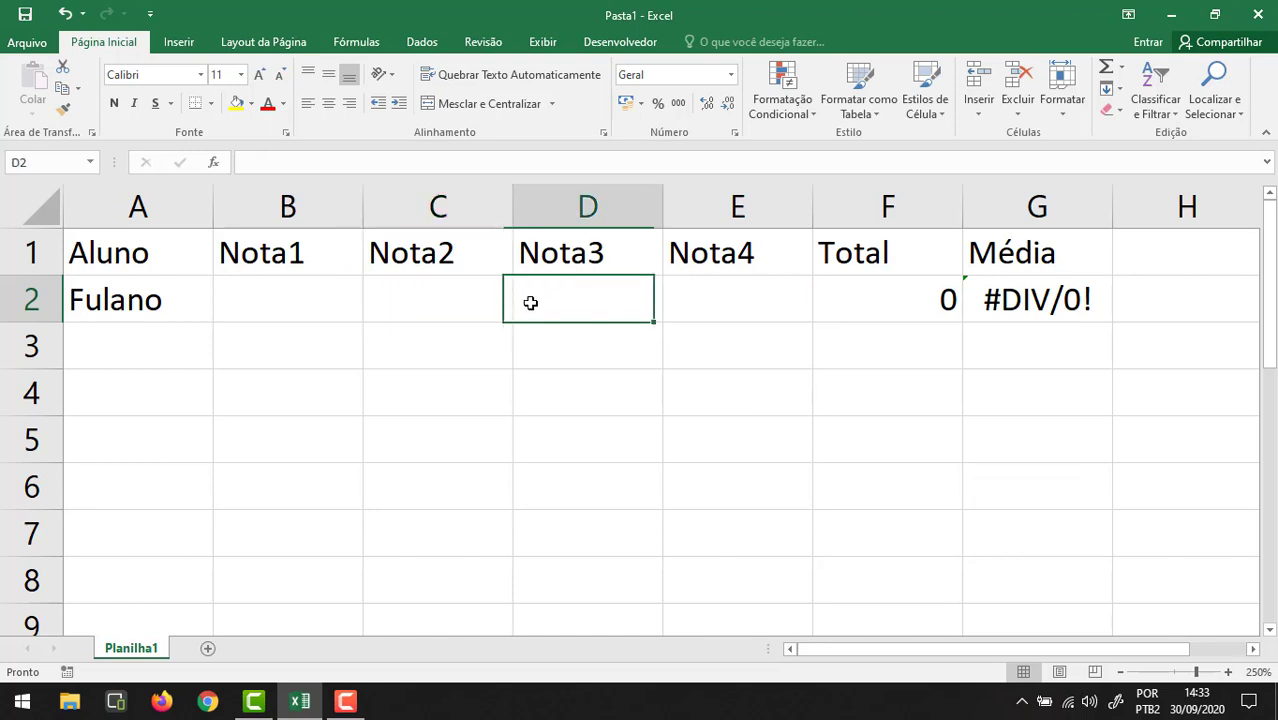
{"action": "left_click", "coordinate": [716, 294]}
{"action": "left_click", "coordinate": [1065, 306]}
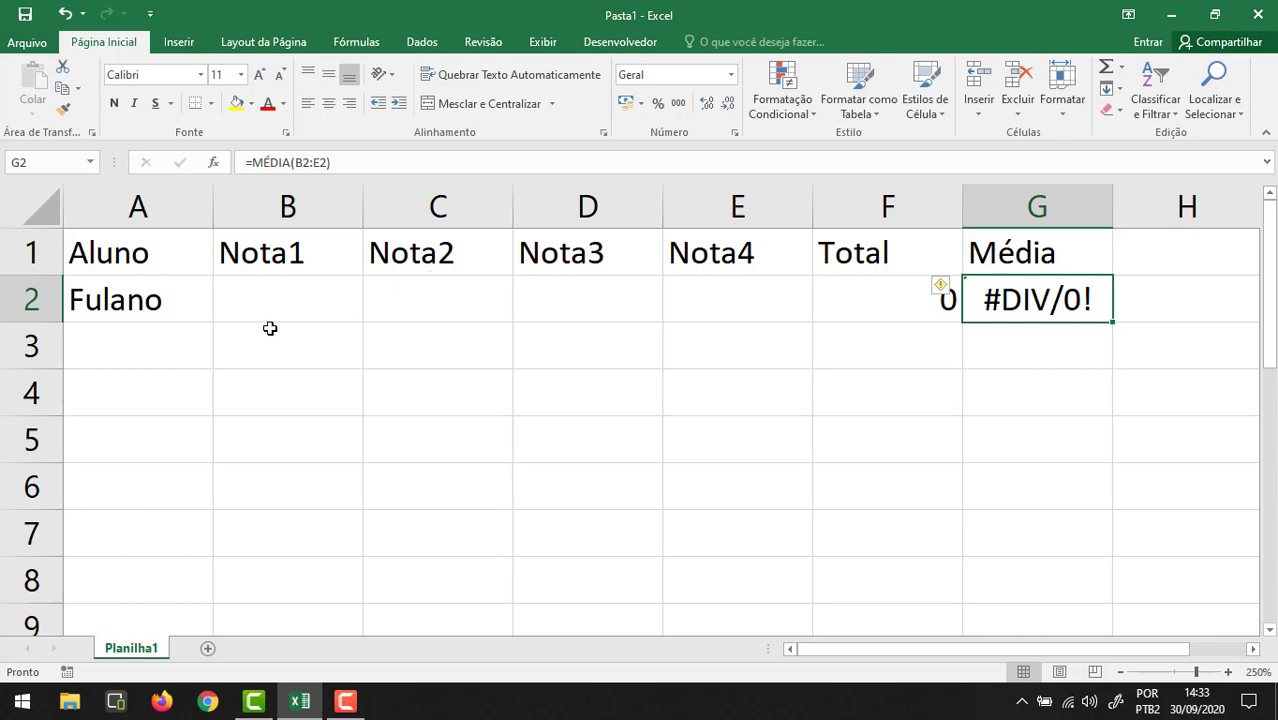
Step: Enter the student's first three grades as 8, 10 and 7 in B2, C2 and D2
{"action": "left_click", "coordinate": [277, 282]}
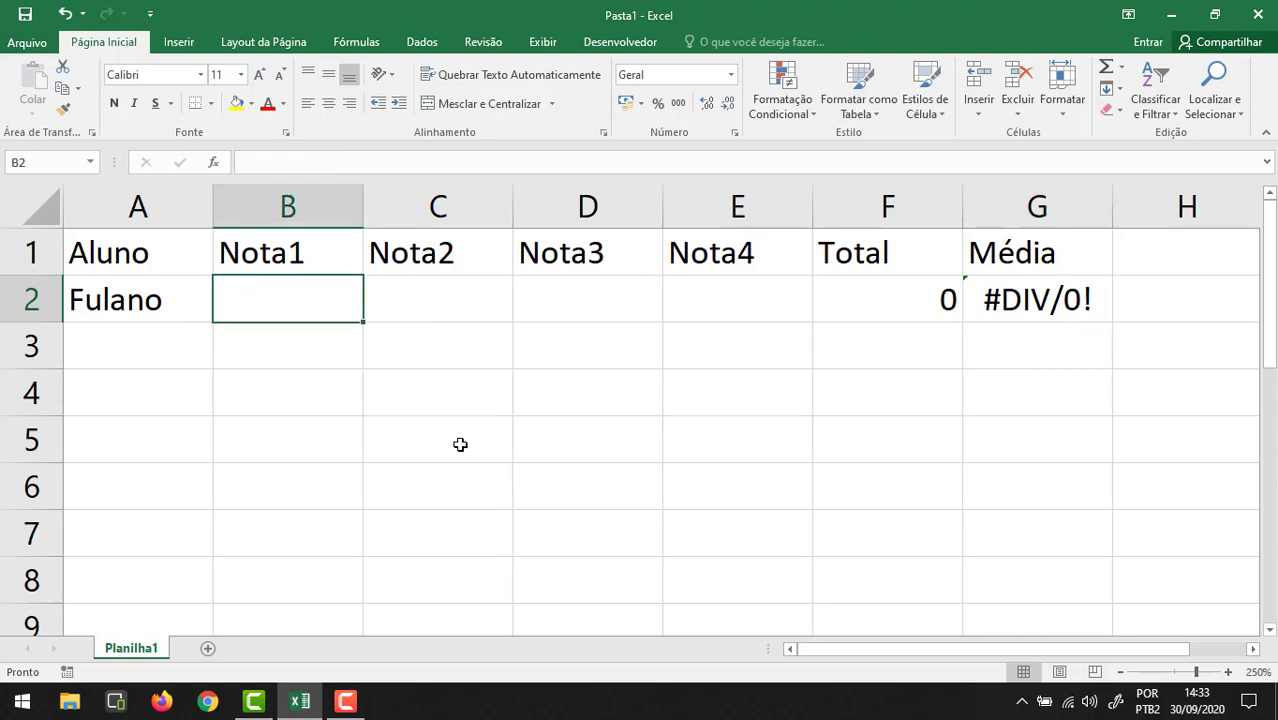
{"action": "type", "text": "8"}
{"action": "key", "text": "Tab"}
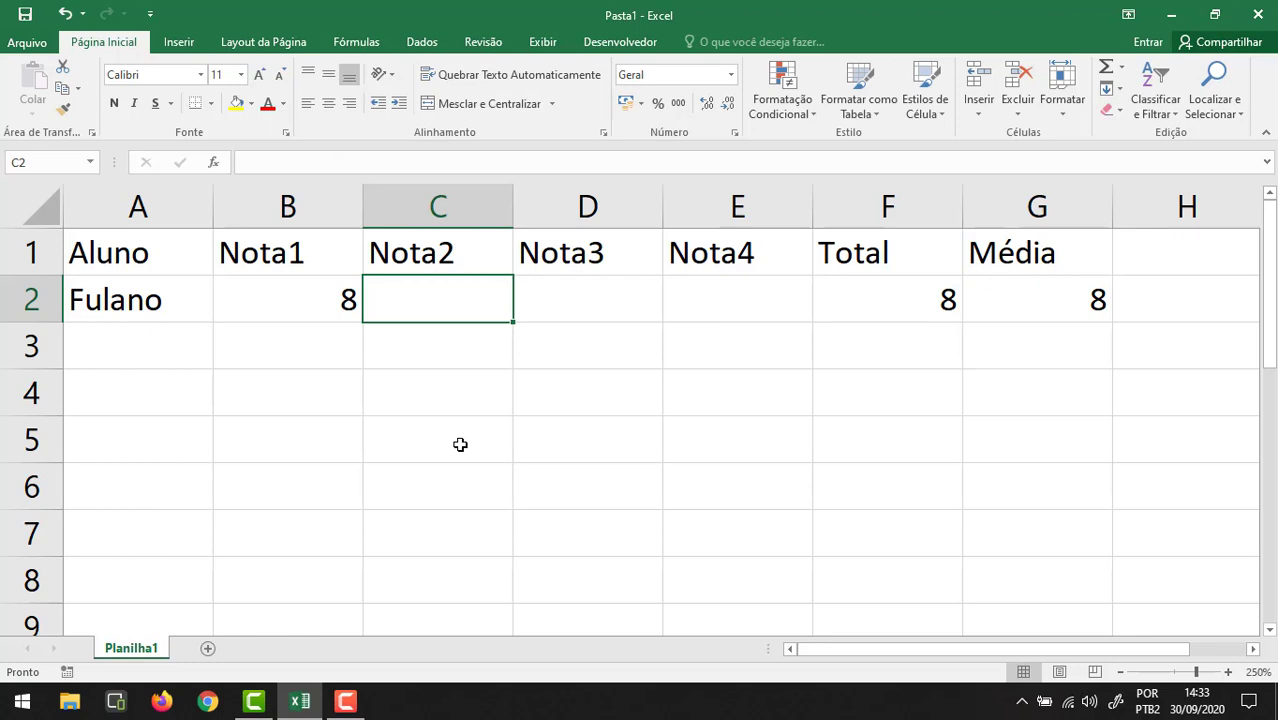
{"action": "type", "text": "10"}
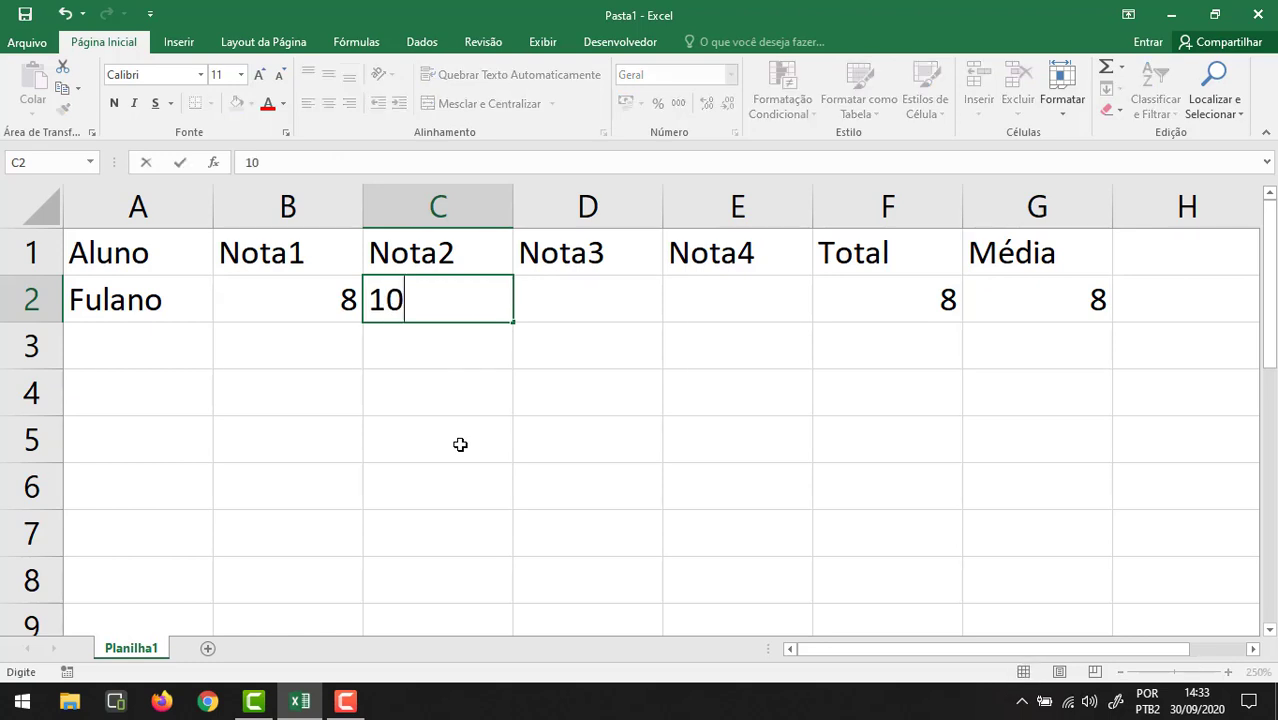
{"action": "key", "text": "Tab"}
{"action": "type", "text": "7"}
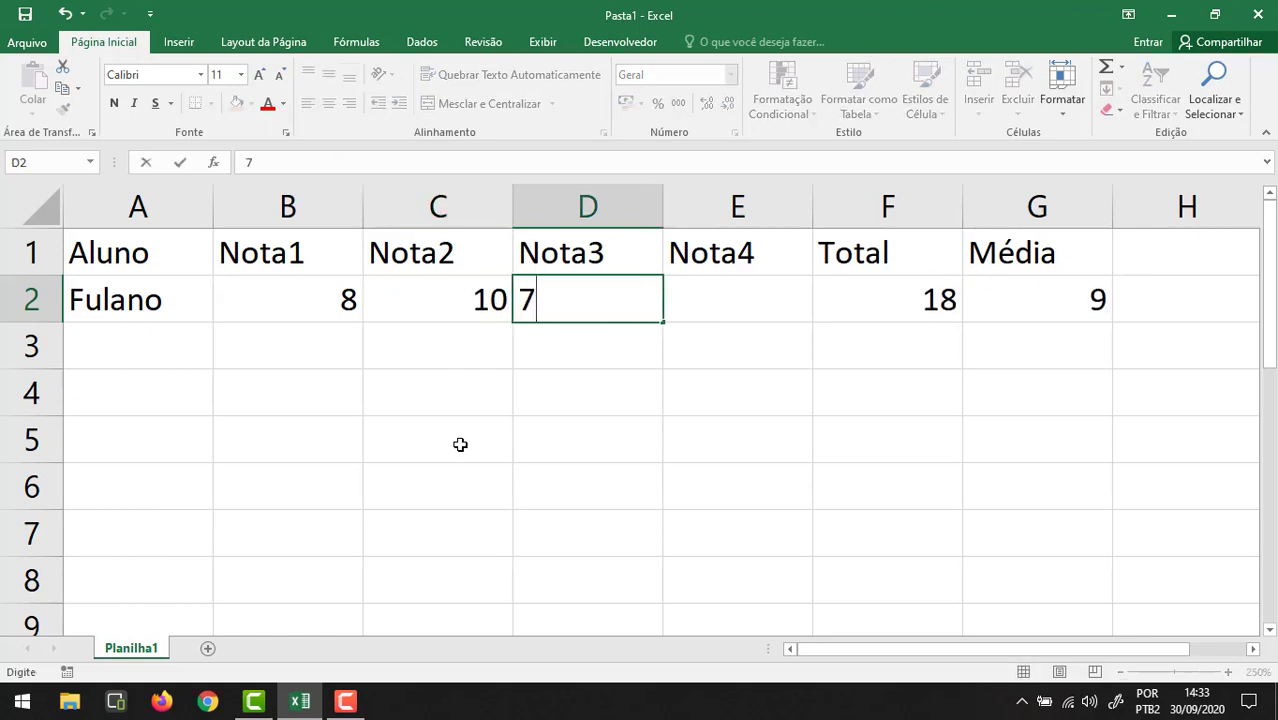
{"action": "key", "text": "Tab"}
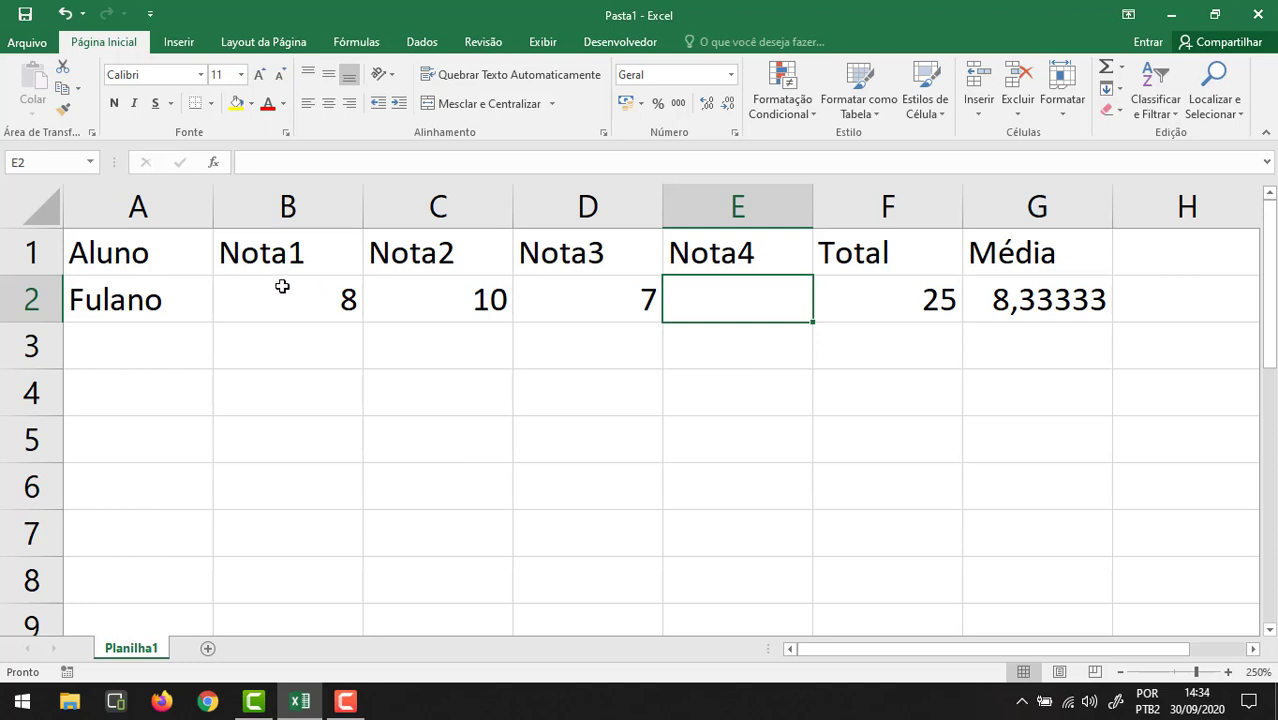
Step: Check the grade range B2:E2 and enter 0 as the Nota4 grade in E2
{"action": "left_click_drag", "start_coordinate": [282, 288], "coordinate": [705, 278]}
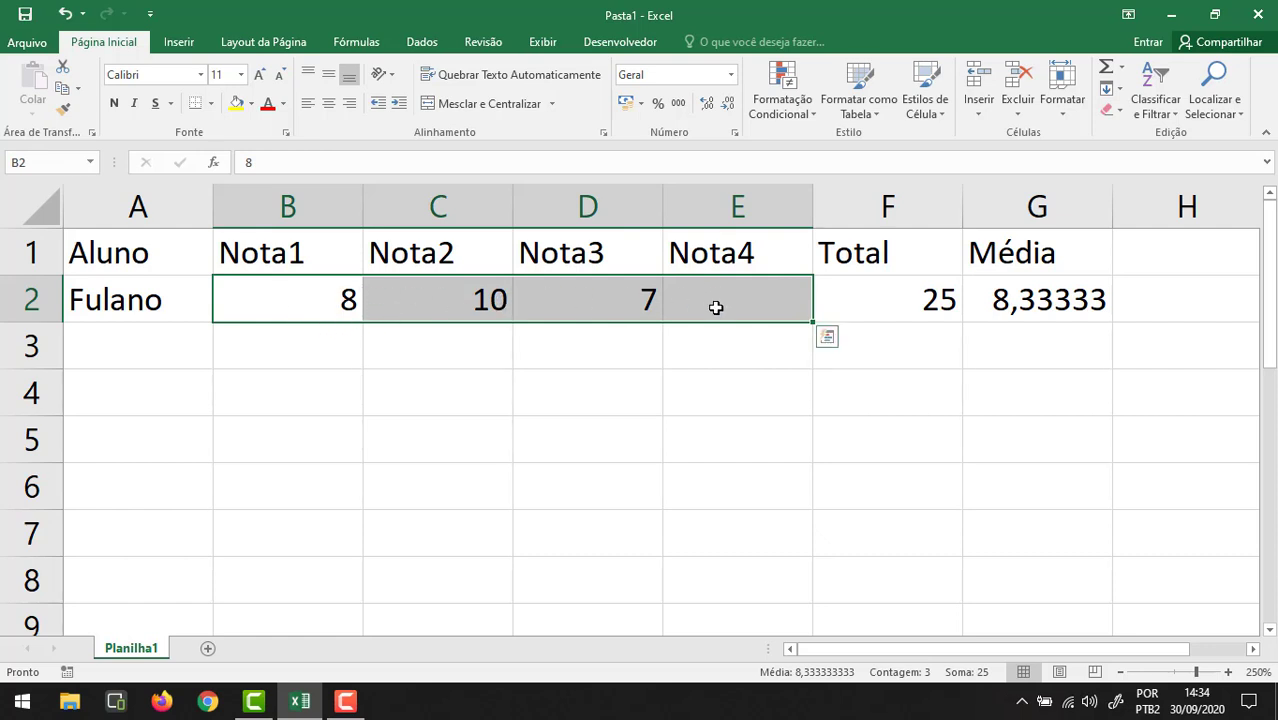
{"action": "left_click", "coordinate": [774, 302]}
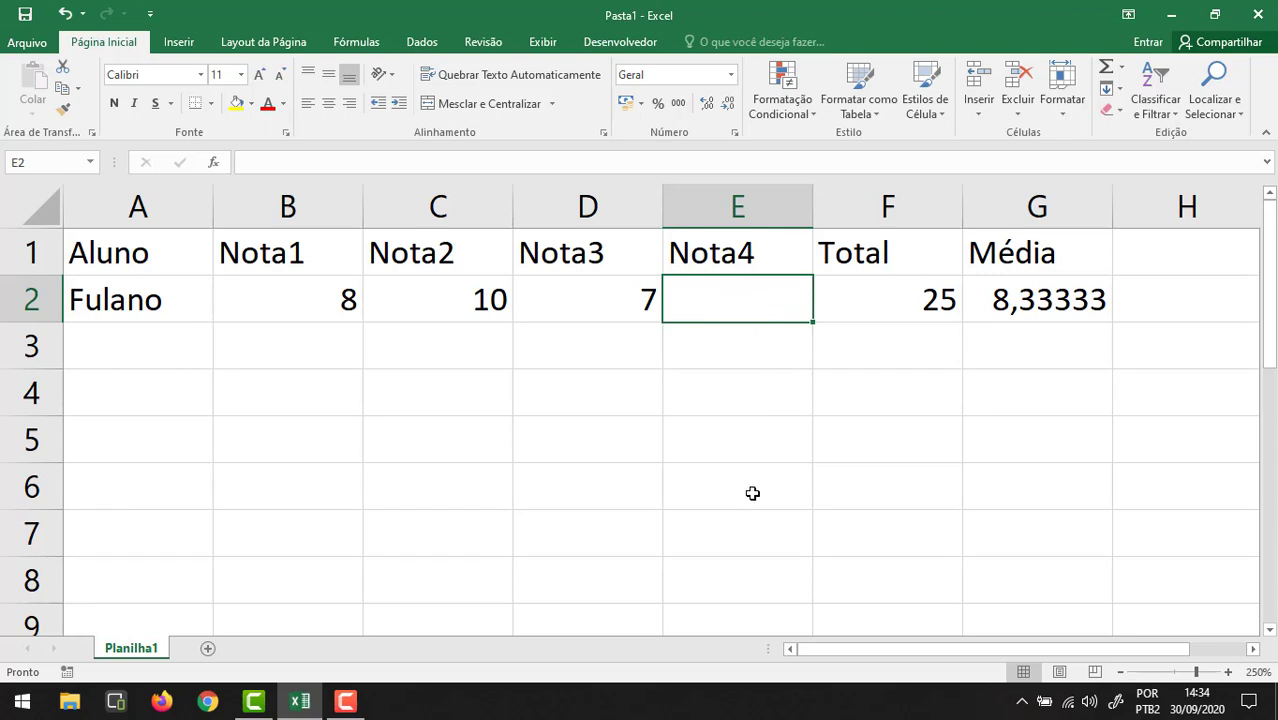
{"action": "type", "text": "0"}
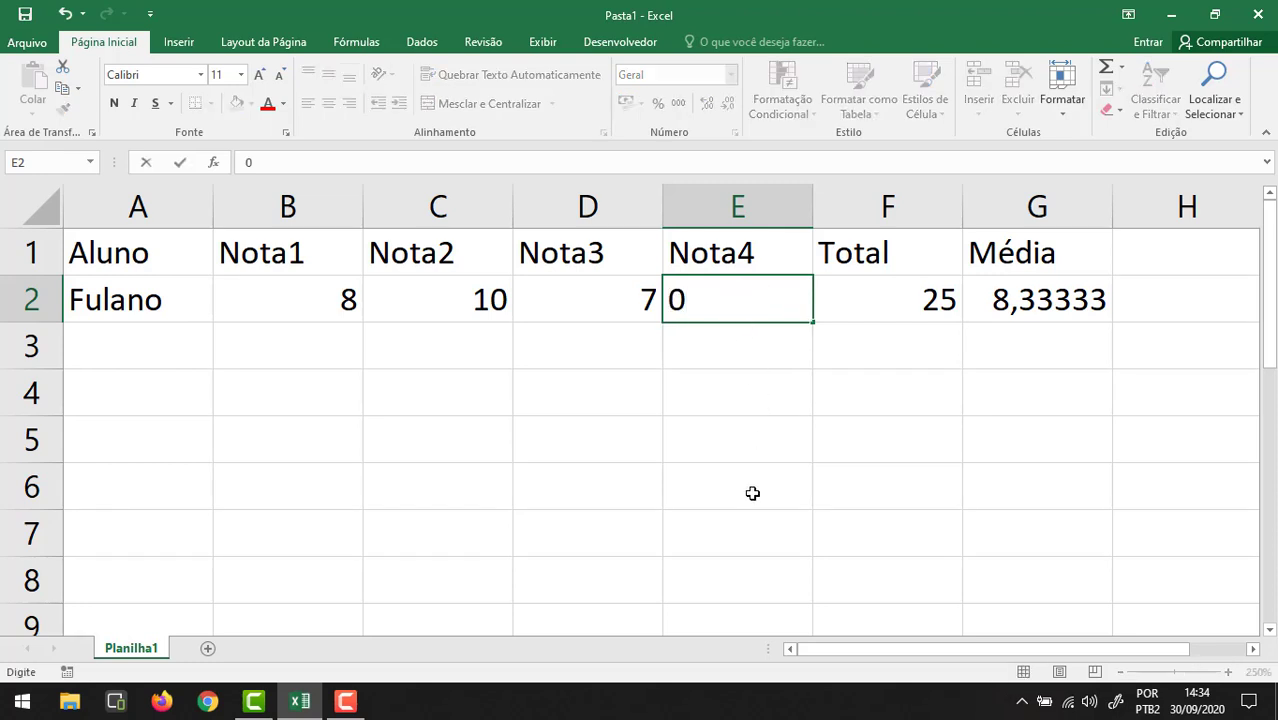
{"action": "key", "text": "Return"}
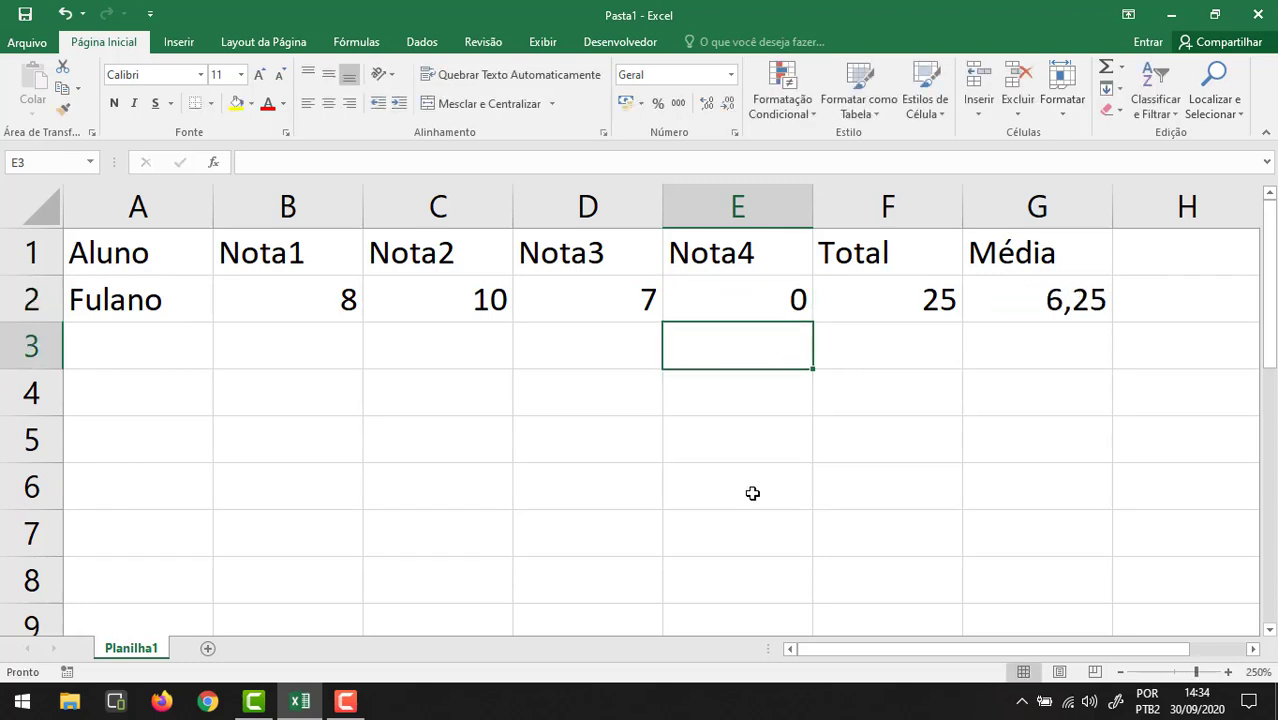
Step: Clear the Nota4 grade in E2 to compare the average, and enter 0 there again
{"action": "left_click", "coordinate": [753, 300]}
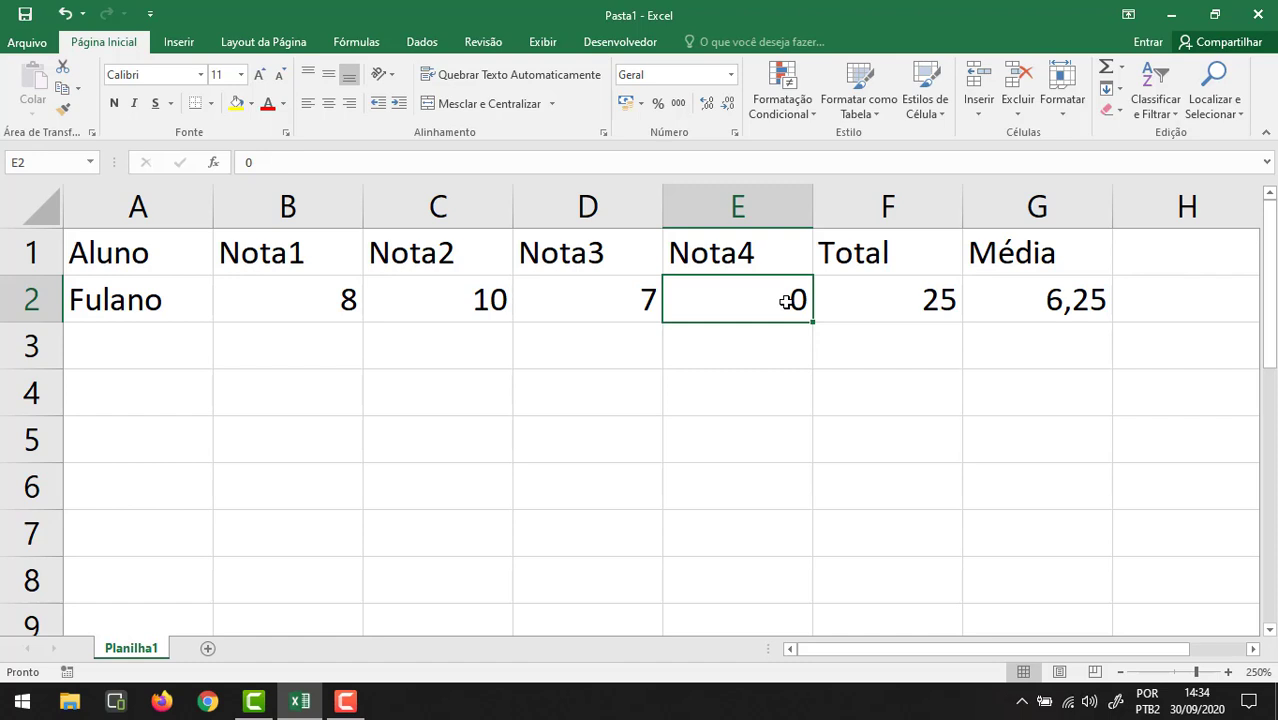
{"action": "key", "text": "Delete"}
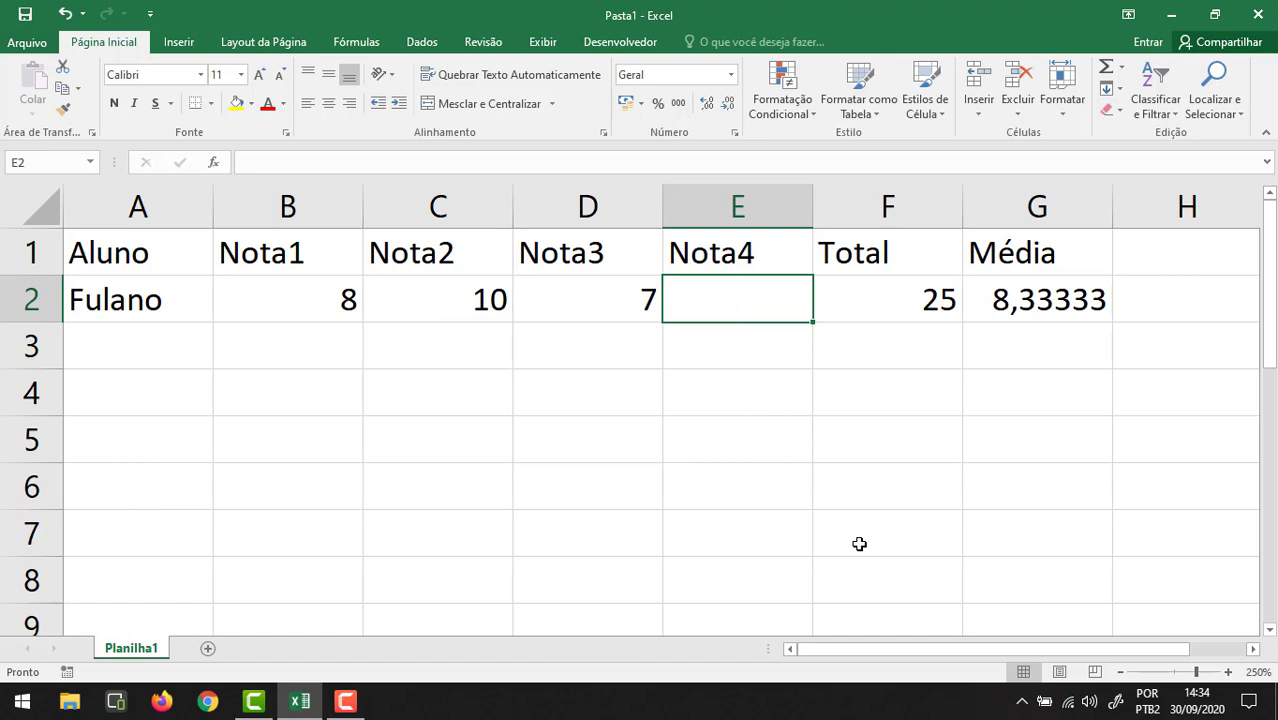
{"action": "type", "text": "0"}
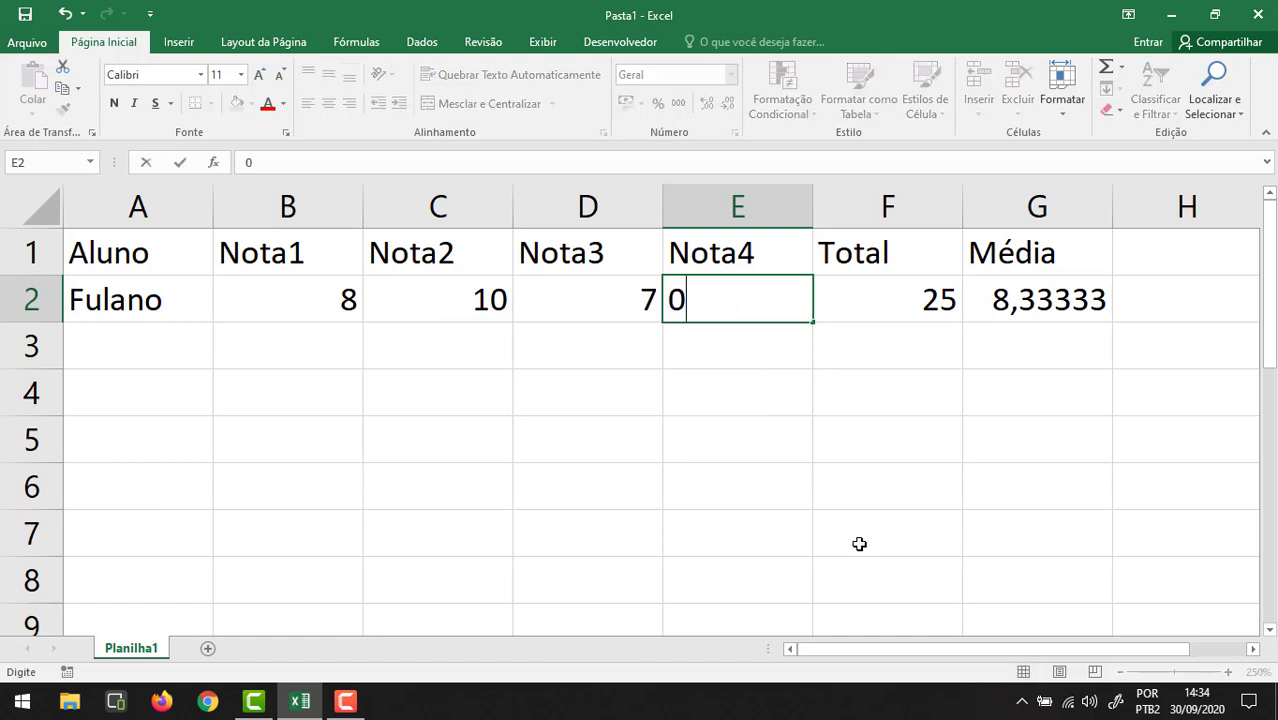
{"action": "key", "text": "Return"}
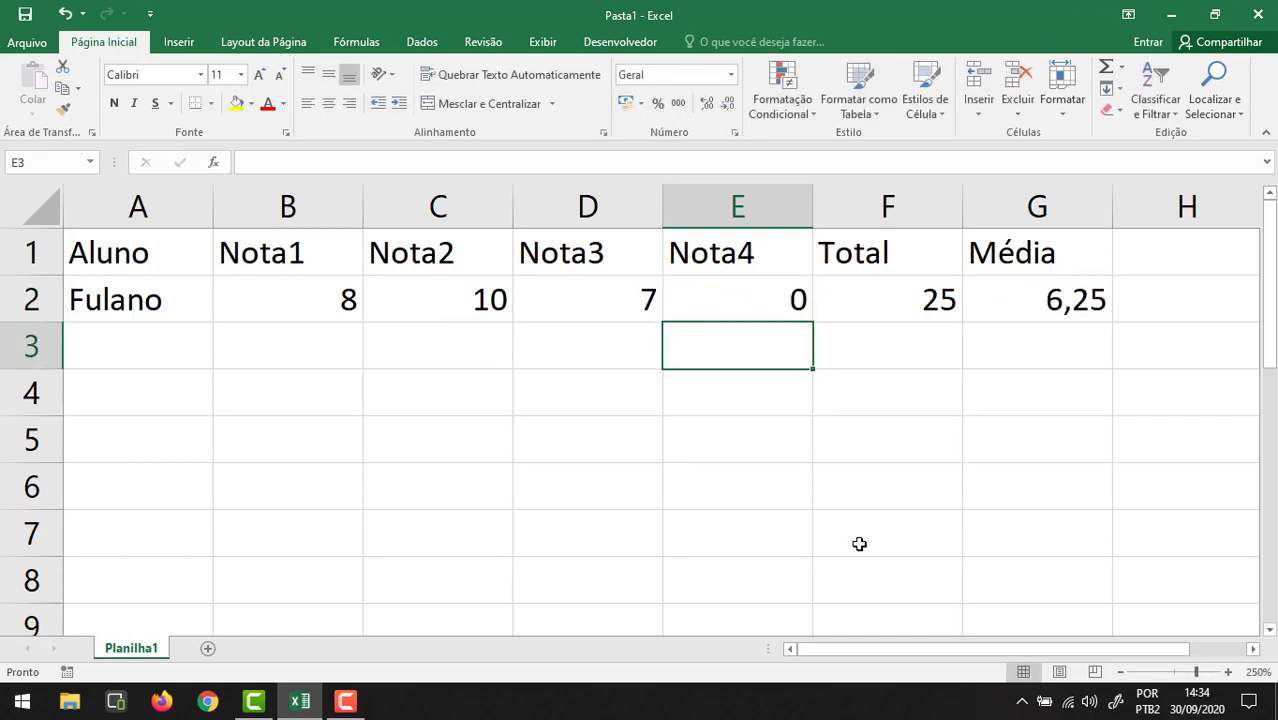